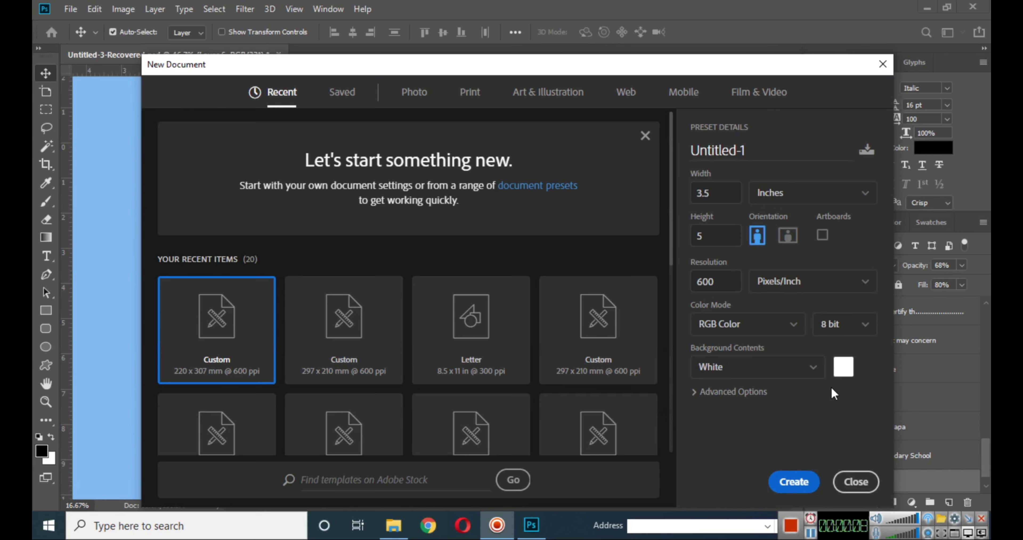
# - Create the 3.5 × 5 in, 600 ppi white document at 16-bit depth instead of 8-bit
pyautogui.click(866, 325)
pyautogui.click(854, 373)
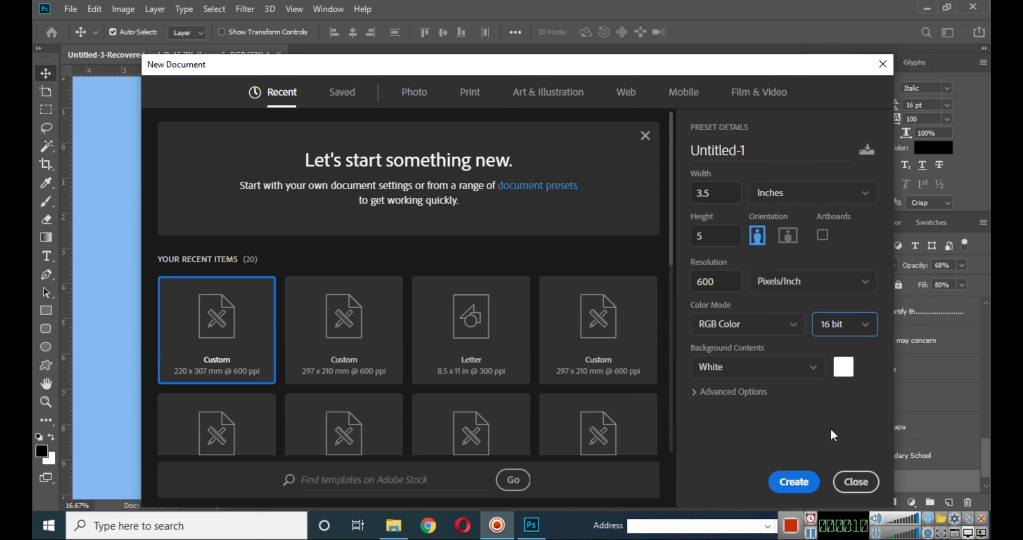
pyautogui.click(795, 482)
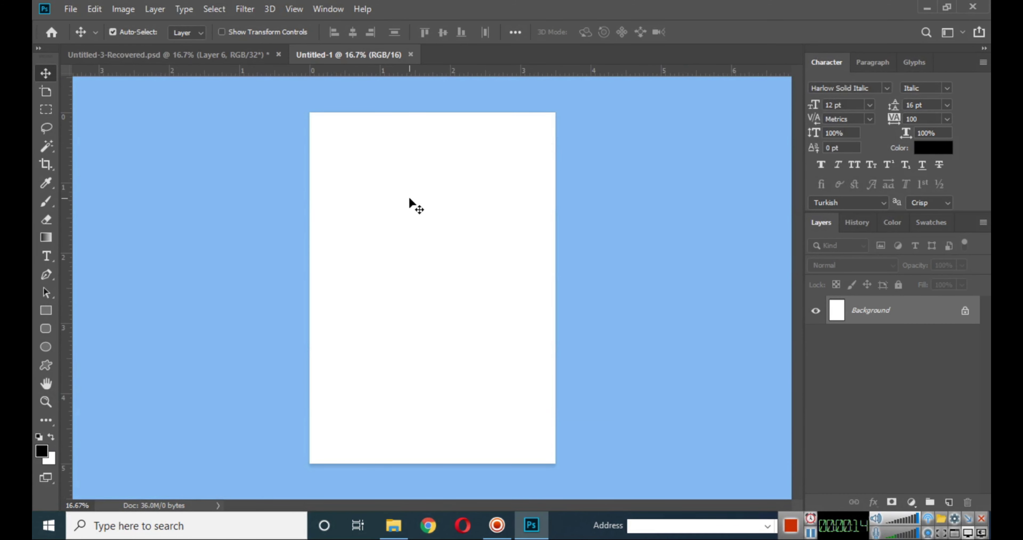
# - Add the title 'Kanakai Multiple Campush' as a text layer on the upper page
pyautogui.click(51, 258)
pyautogui.click(328, 245)
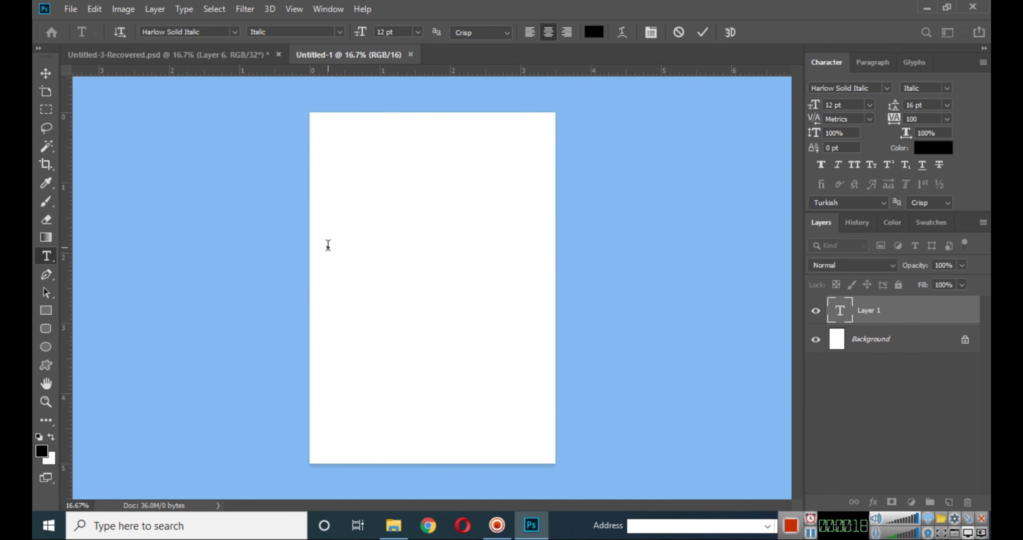
pyautogui.write('Munakai Multiple')
pyautogui.write(' Campush')
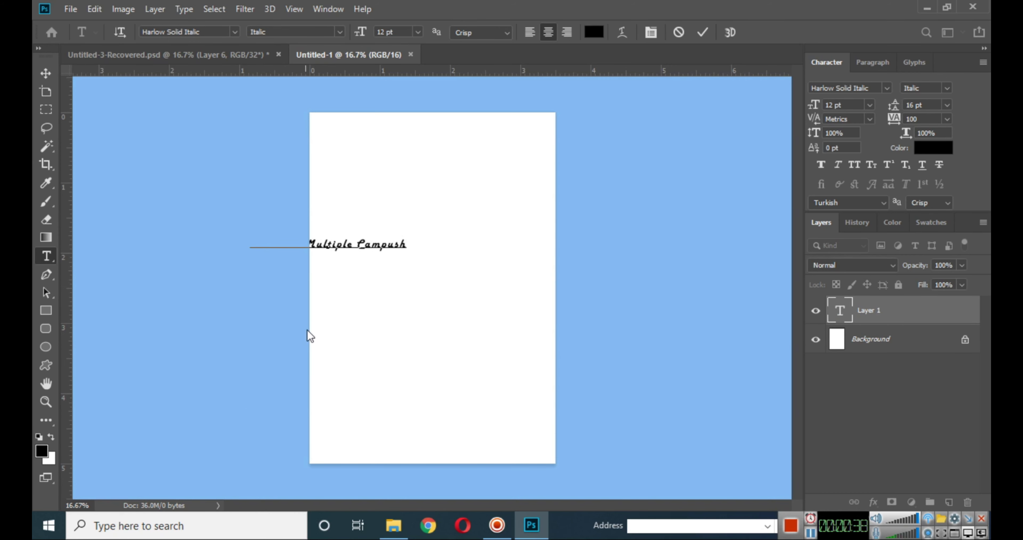
pyautogui.hotkey('ctrl', 'Return')
pyautogui.press('v')
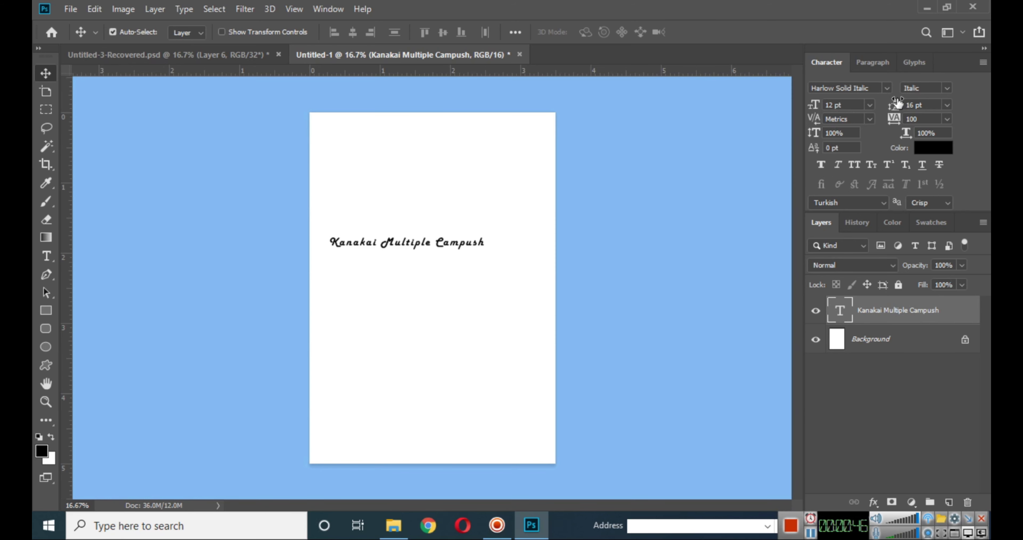
# - Change the title font to Arrus Blk BT
pyautogui.click(886, 88)
pyautogui.click(834, 120)
pyautogui.doubleClick(444, 235)
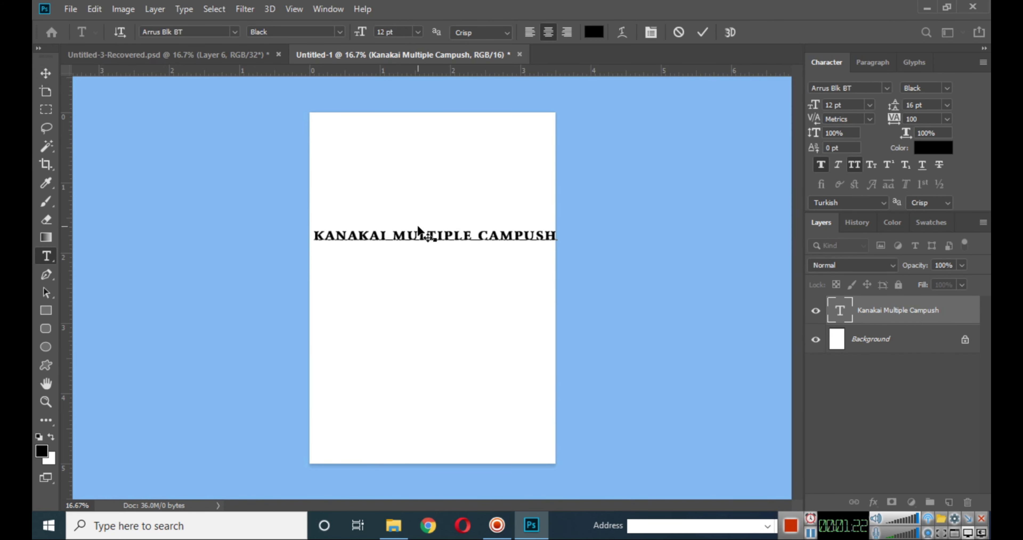
# - Warp the title into an Arc, dropping faux bold when warned
pyautogui.click(622, 32)
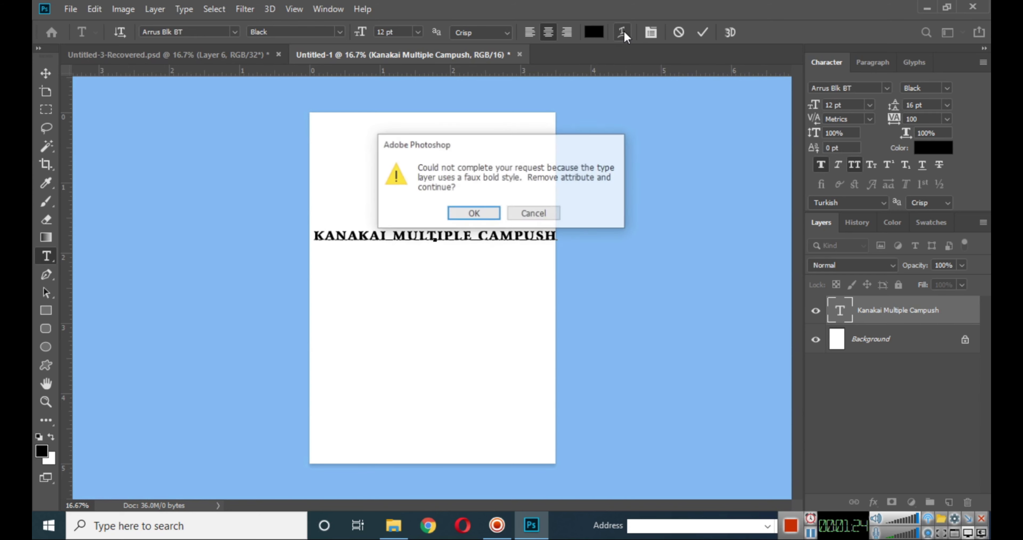
pyautogui.click(495, 209)
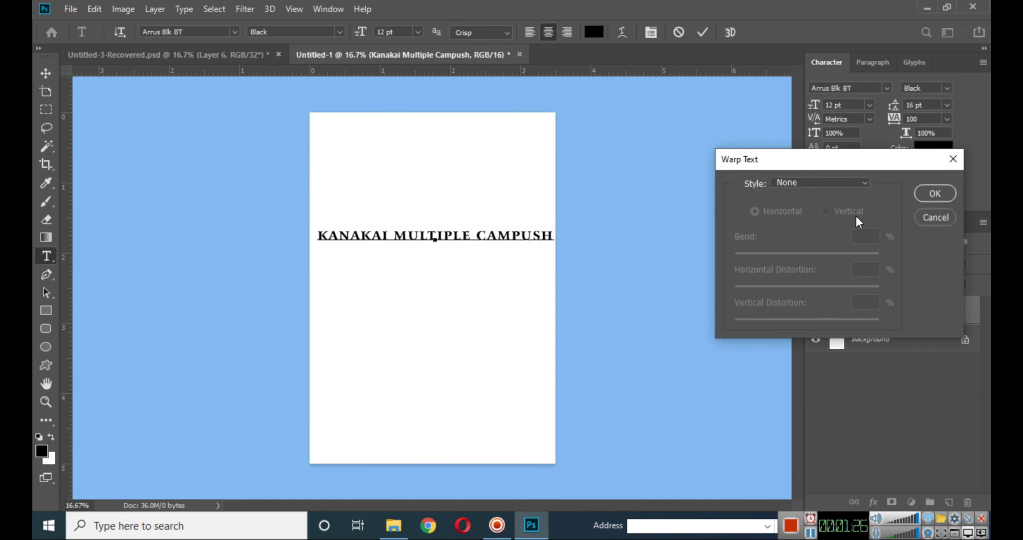
pyautogui.click(862, 184)
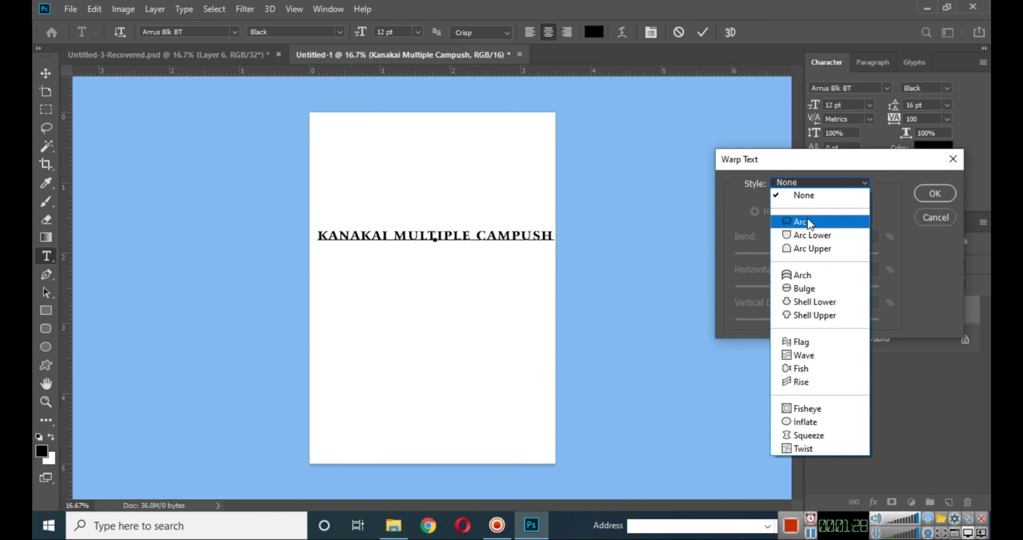
pyautogui.click(808, 219)
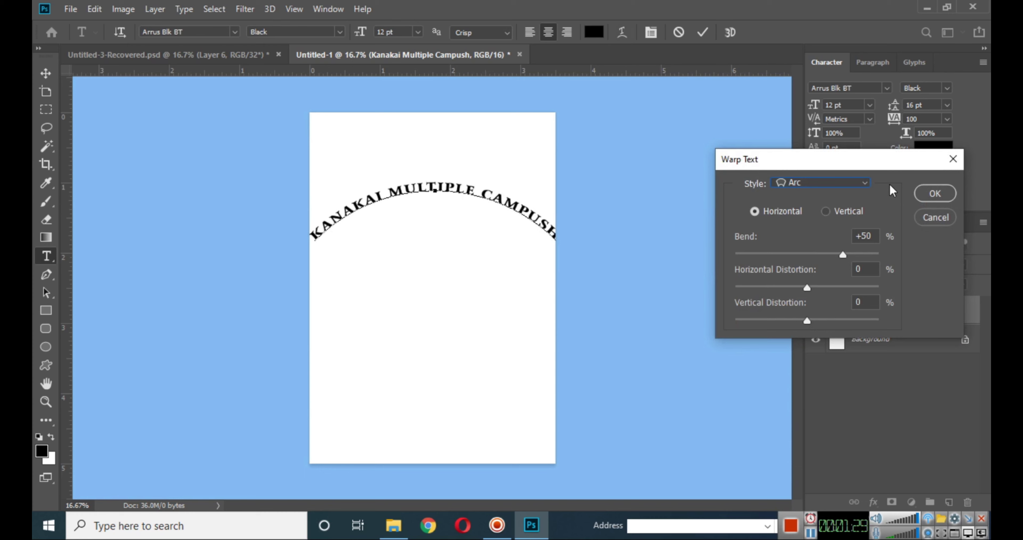
pyautogui.click(935, 193)
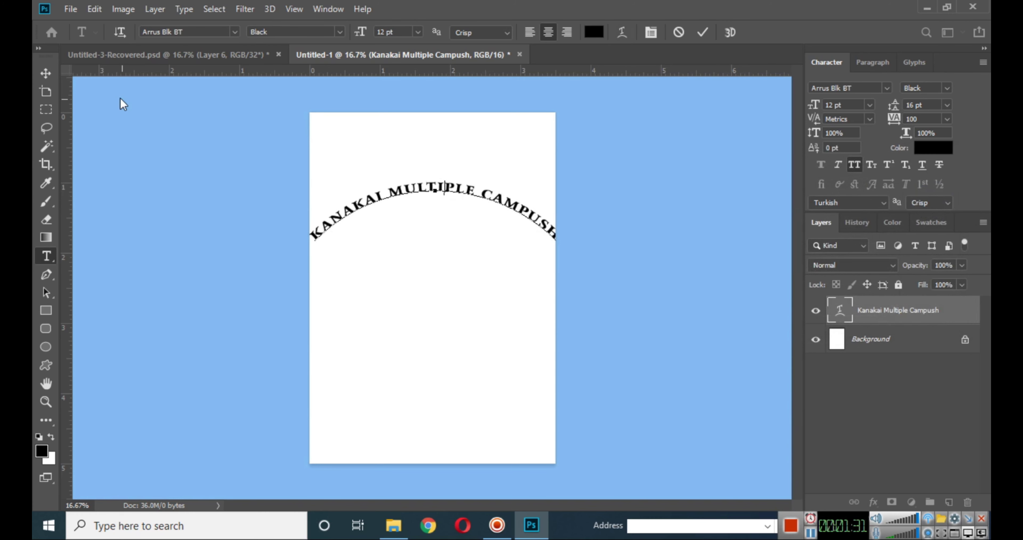
# - Move the arched title up near the top of the page
pyautogui.click(45, 73)
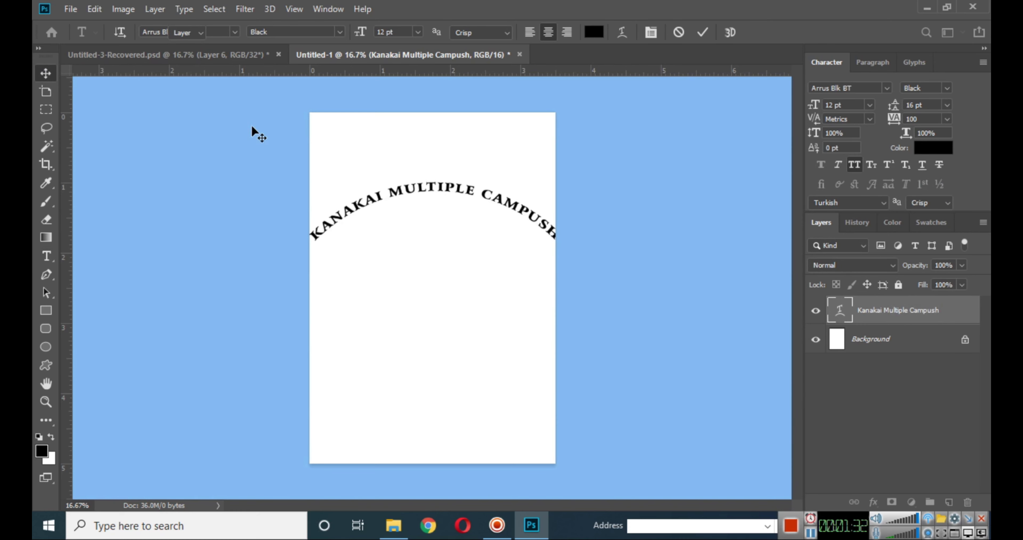
pyautogui.moveTo(434, 179); pyautogui.dragTo(436, 137)
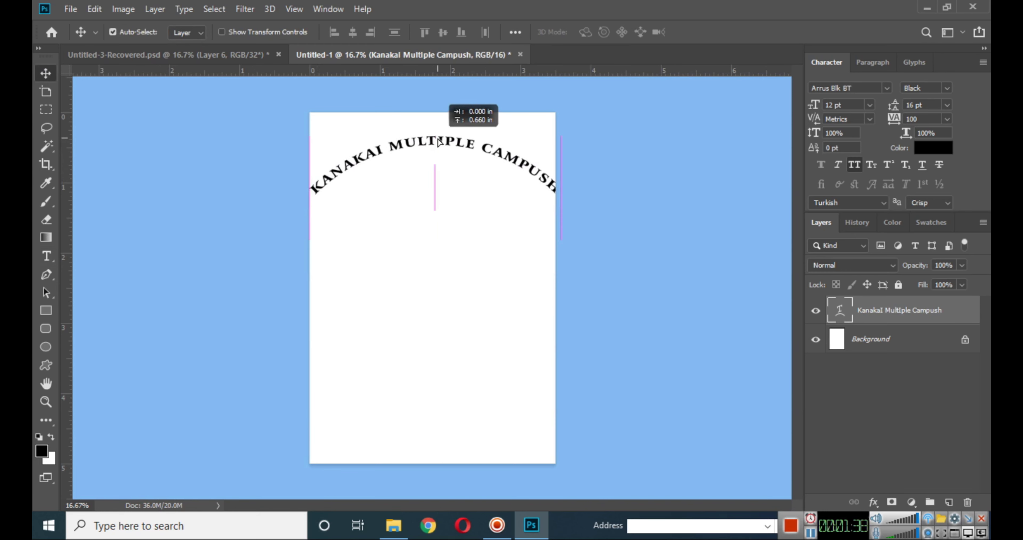
pyautogui.press('ctrl')
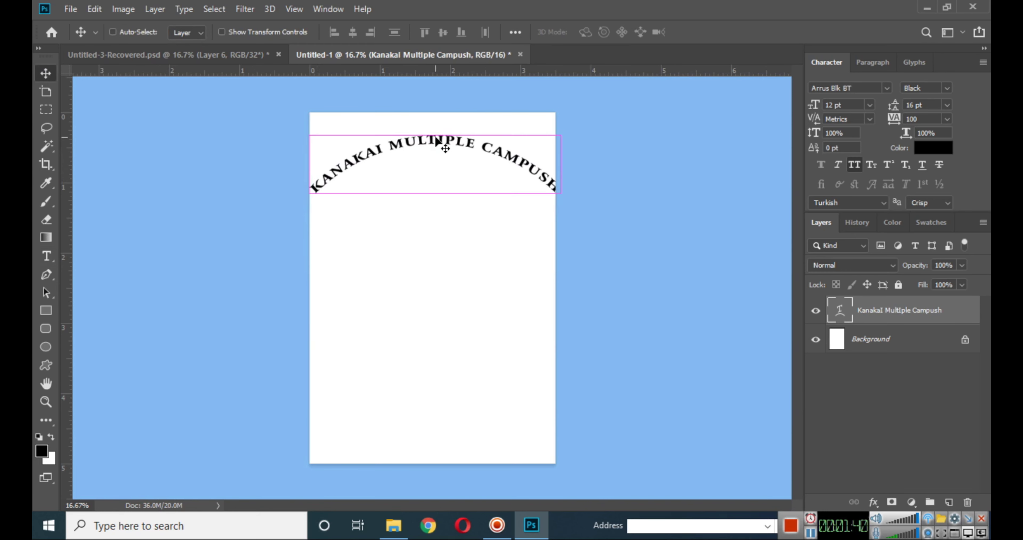
pyautogui.hotkey('ctrl', 't')
# - Stretch the title taller and narrower into a steeper curve, about 15.82 pt
pyautogui.moveTo(305, 159); pyautogui.dragTo(312, 154)
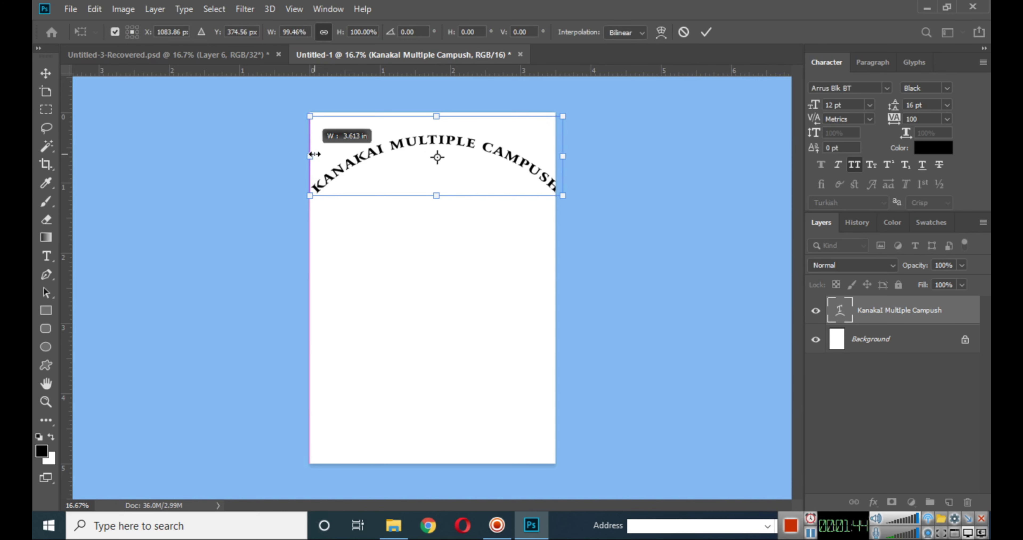
pyautogui.moveTo(565, 157); pyautogui.dragTo(556, 158)
pyautogui.moveTo(433, 195); pyautogui.dragTo(433, 244)
pyautogui.moveTo(433, 116); pyautogui.dragTo(432, 104)
pyautogui.moveTo(311, 174); pyautogui.dragTo(315, 174)
pyautogui.moveTo(555, 174); pyautogui.dragTo(548, 174)
pyautogui.moveTo(433, 104)
pyautogui.mouseDown()
pyautogui.moveTo(435, 124)
pyautogui.moveTo(433, 113)
pyautogui.mouseUp()
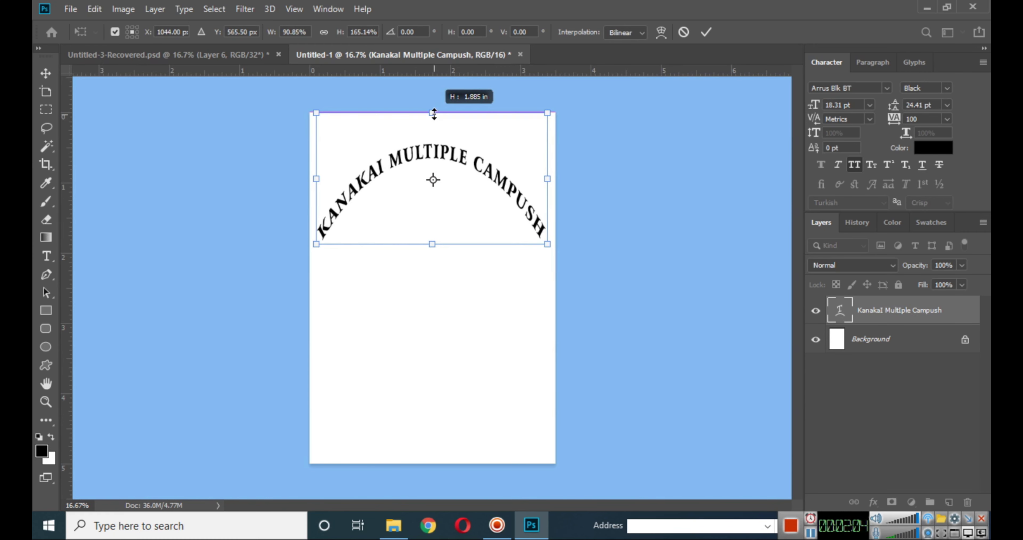
pyautogui.moveTo(432, 244); pyautogui.dragTo(436, 217)
pyautogui.doubleClick(429, 146)
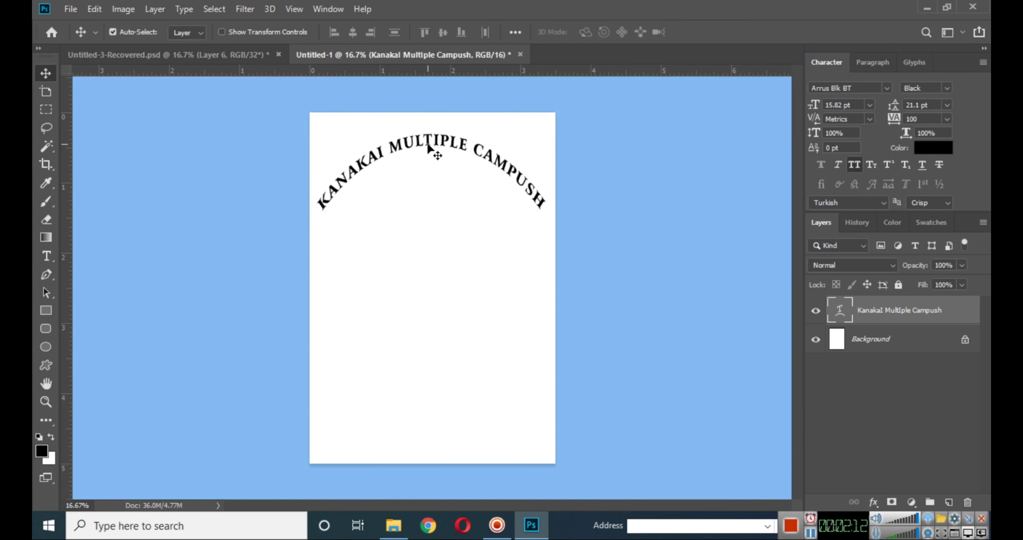
# - Add the text 'ESTD.:2046' mid-page and select it
pyautogui.click(45, 292)
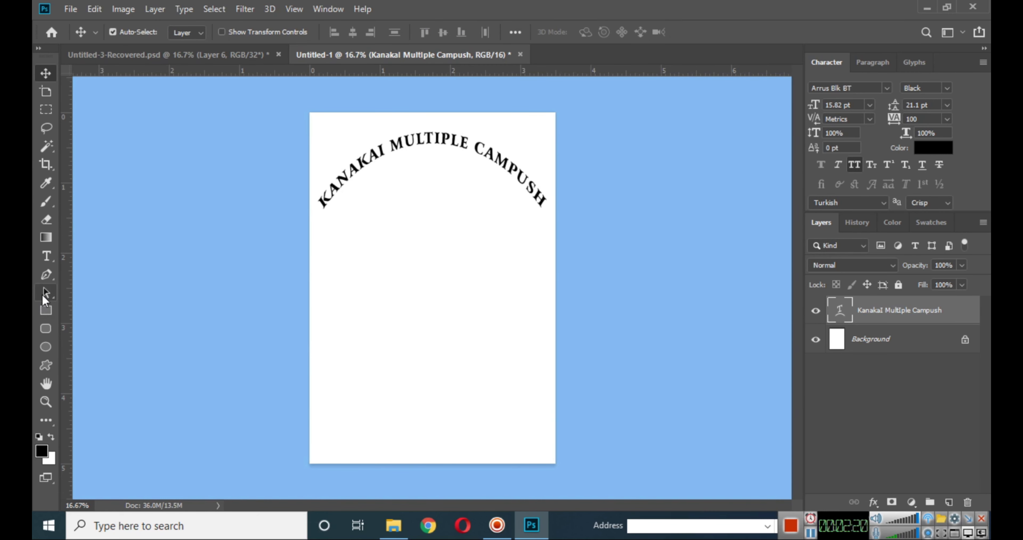
pyautogui.click(46, 256)
pyautogui.click(379, 304)
pyautogui.write('ESTD.:2046')
pyautogui.doubleClick(391, 302)
pyautogui.hotkey('ctrl', 'a')
# - Set ESTD.:2046 in Arial and centre it under the arched title
pyautogui.click(886, 87)
pyautogui.click(726, 236)
pyautogui.hotkey('ctrl', 'Return')
pyautogui.press('v')
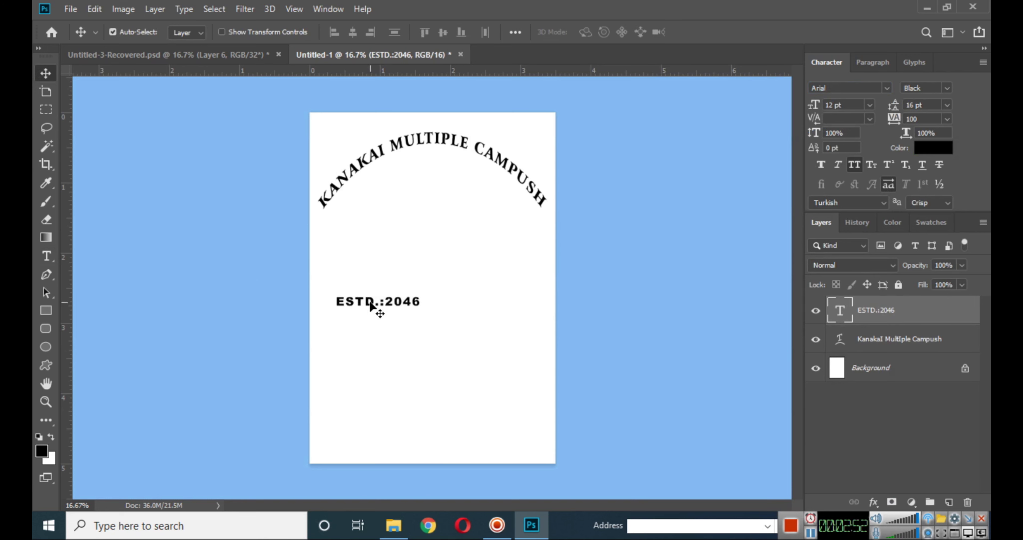
pyautogui.moveTo(377, 305); pyautogui.dragTo(432, 170)
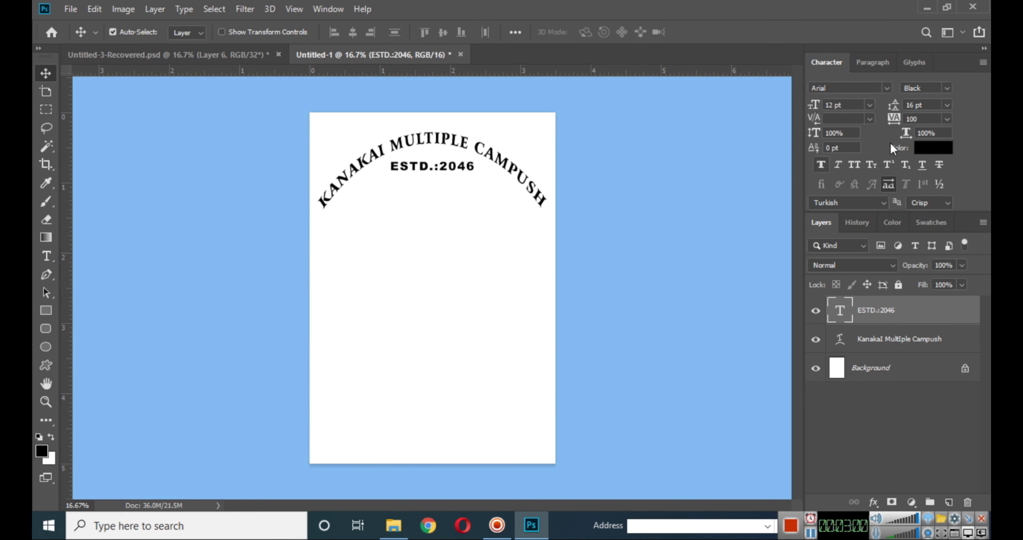
# - Make ESTD.:2046 Arial Regular in purple #7d3df2 with faux bold
pyautogui.click(945, 88)
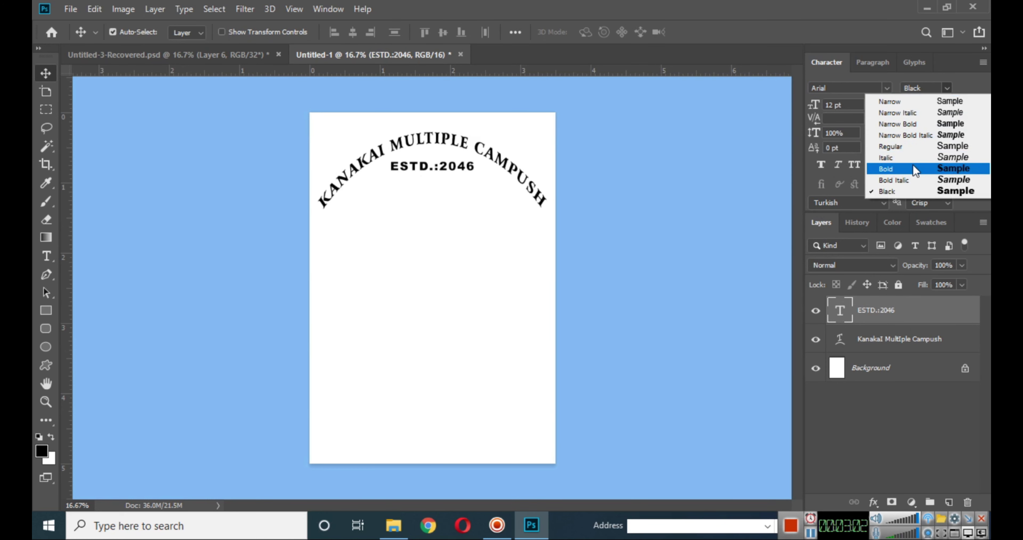
pyautogui.click(917, 147)
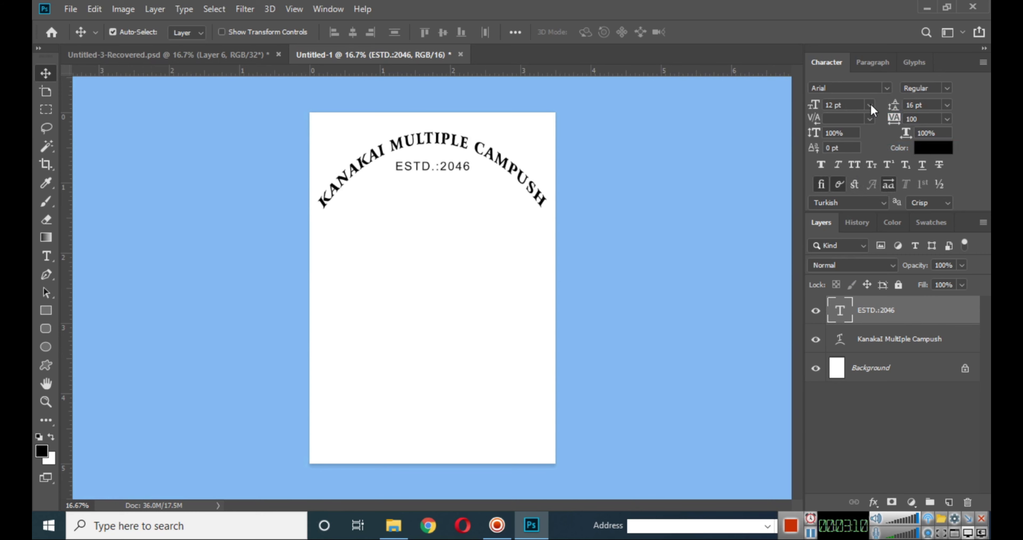
pyautogui.click(930, 147)
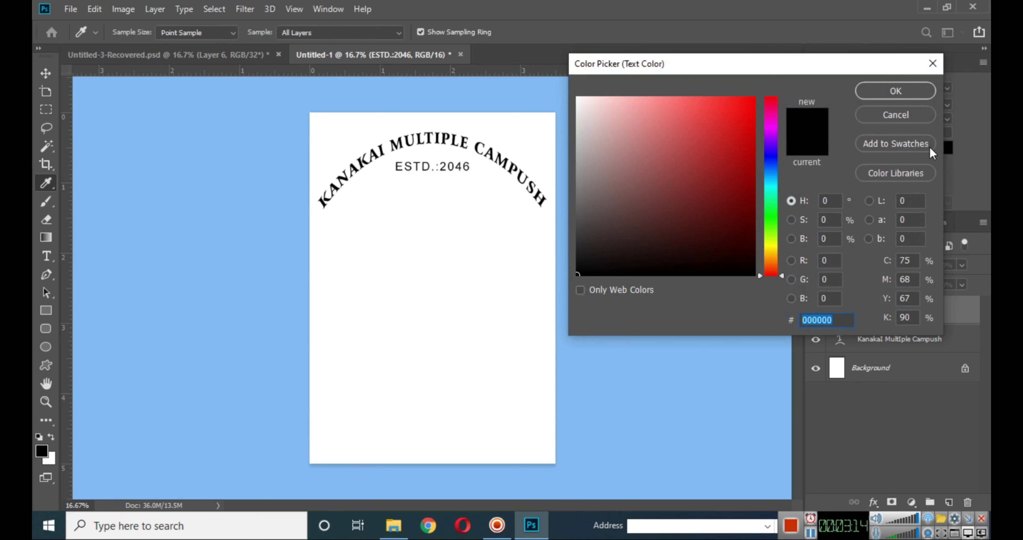
pyautogui.click(773, 145)
pyautogui.moveTo(735, 113); pyautogui.dragTo(711, 107)
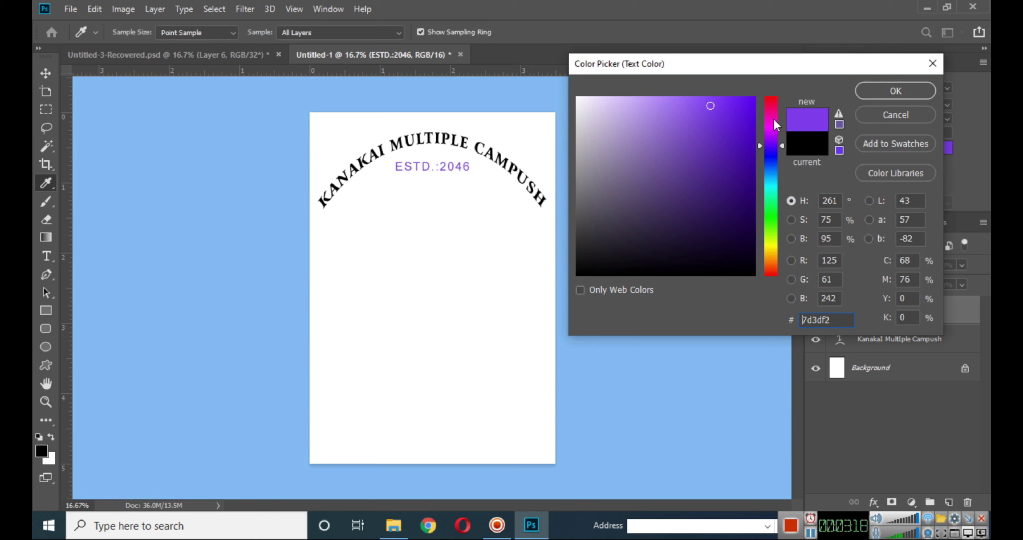
pyautogui.click(887, 94)
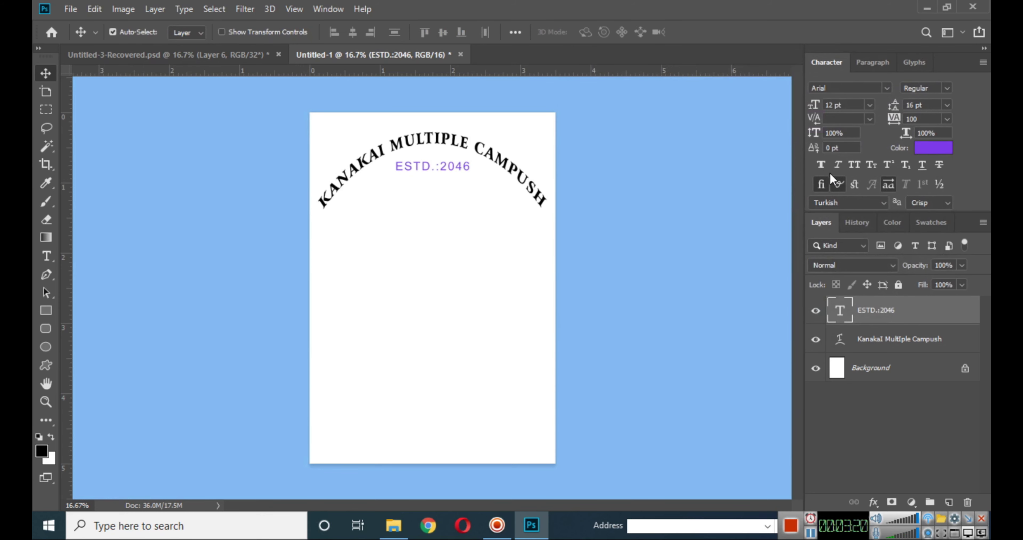
pyautogui.click(822, 168)
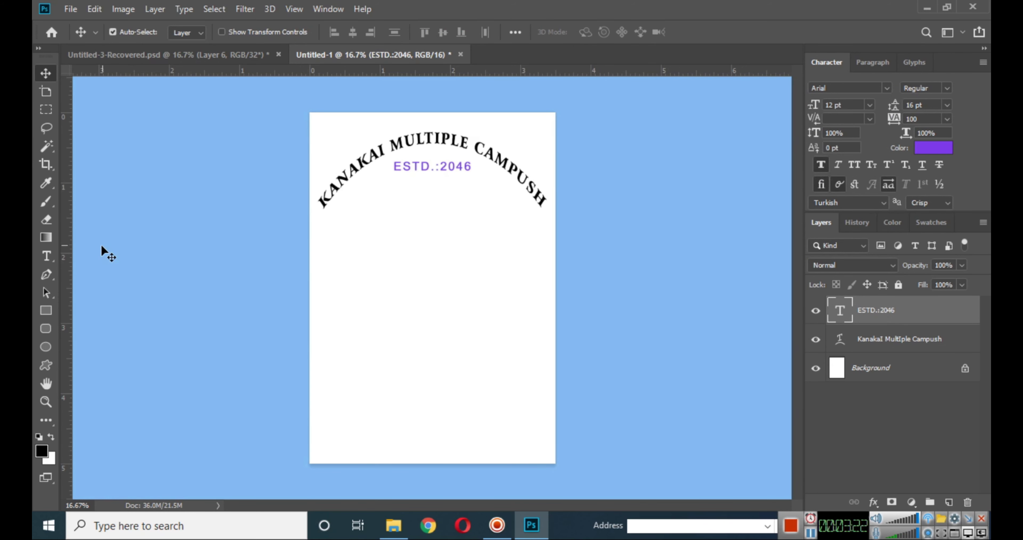
# - Add the line 'Surunga, Jhapa' and centre it under the date
pyautogui.click(46, 256)
pyautogui.click(357, 261)
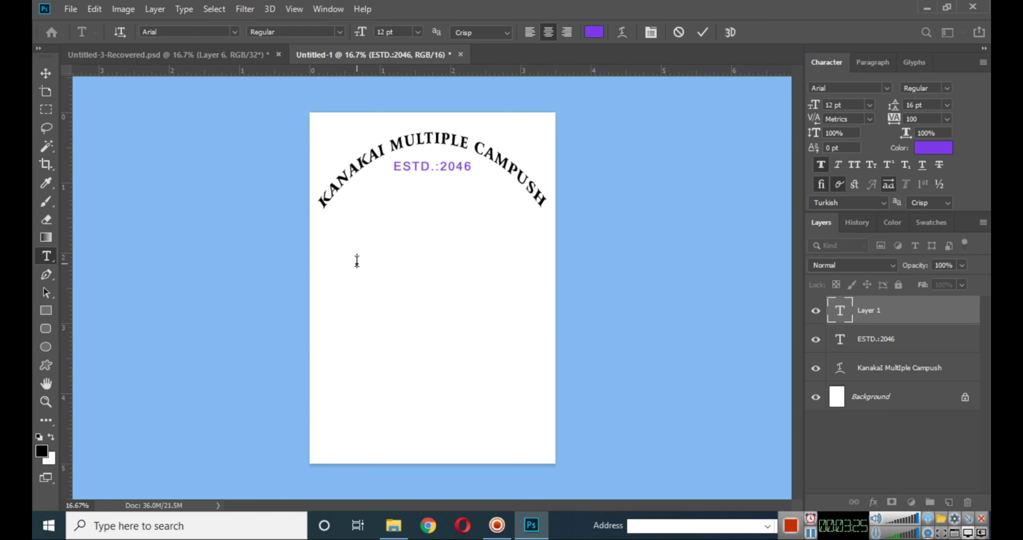
pyautogui.write('Suringa')
pyautogui.write(', Jhao')
pyautogui.press('BackSpace')
pyautogui.write('pa')
pyautogui.click(45, 73)
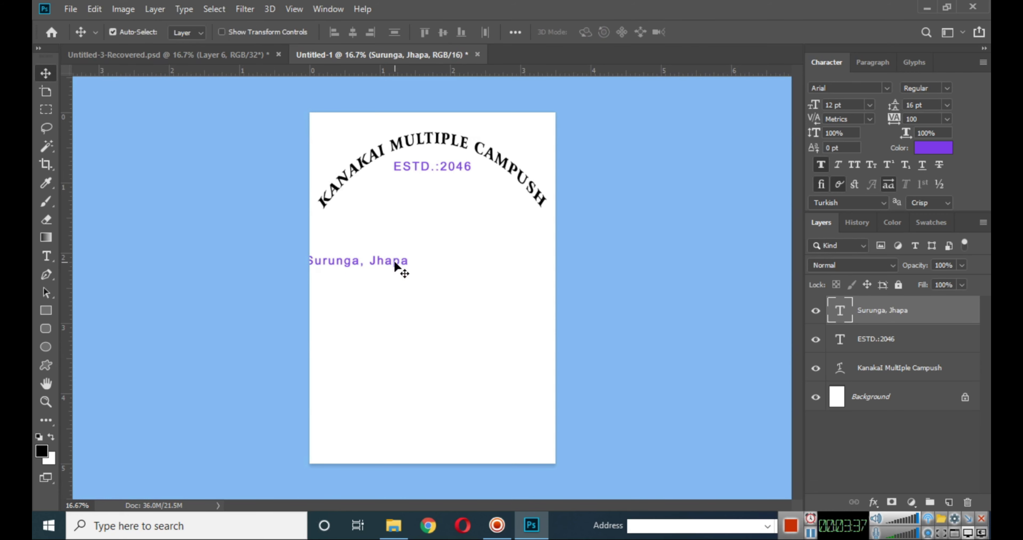
pyautogui.moveTo(395, 265); pyautogui.dragTo(480, 192)
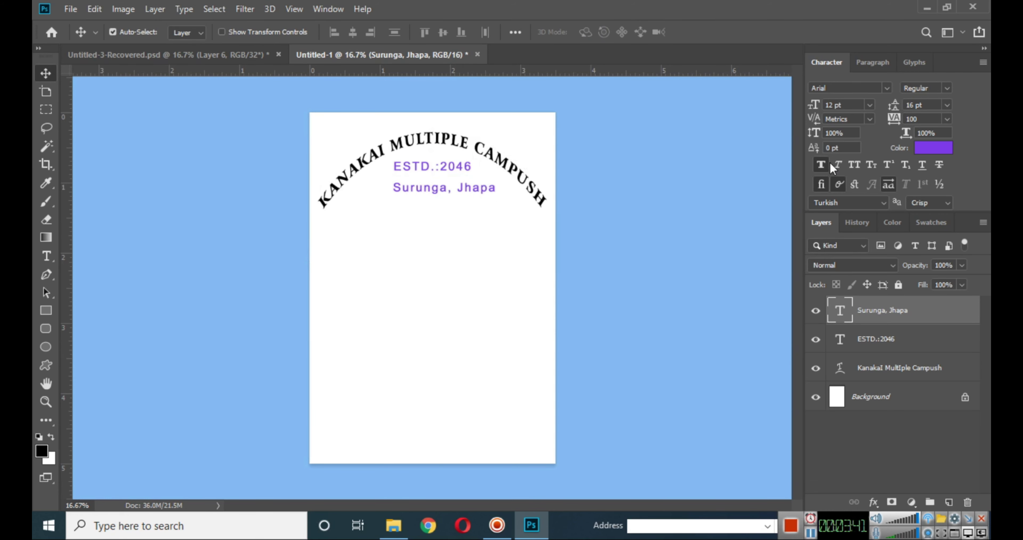
# - Set Surunga, Jhapa in Bell MT Bold, positioned beneath ESTD.:2046
pyautogui.click(887, 87)
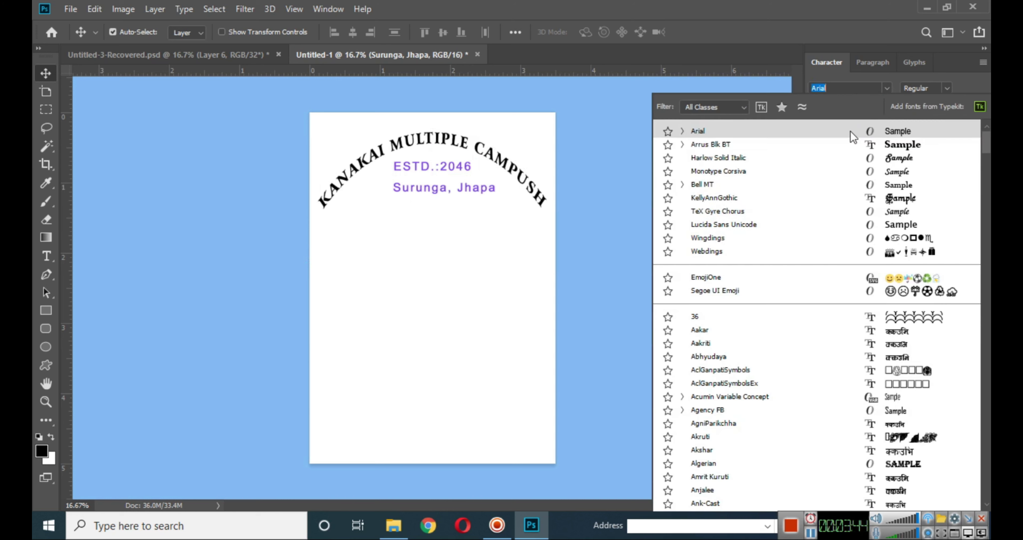
pyautogui.click(731, 189)
pyautogui.moveTo(439, 191); pyautogui.dragTo(436, 182)
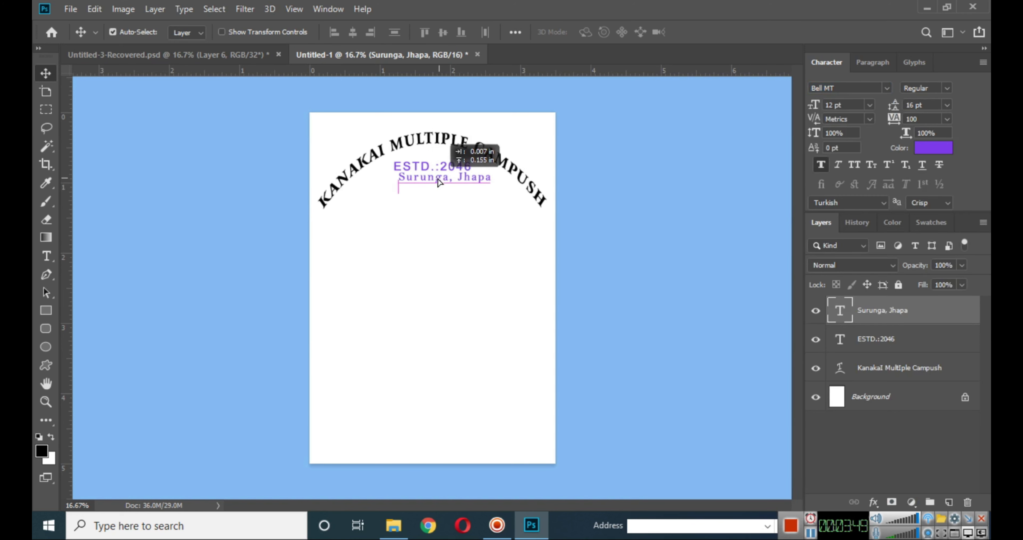
pyautogui.click(947, 87)
pyautogui.click(932, 125)
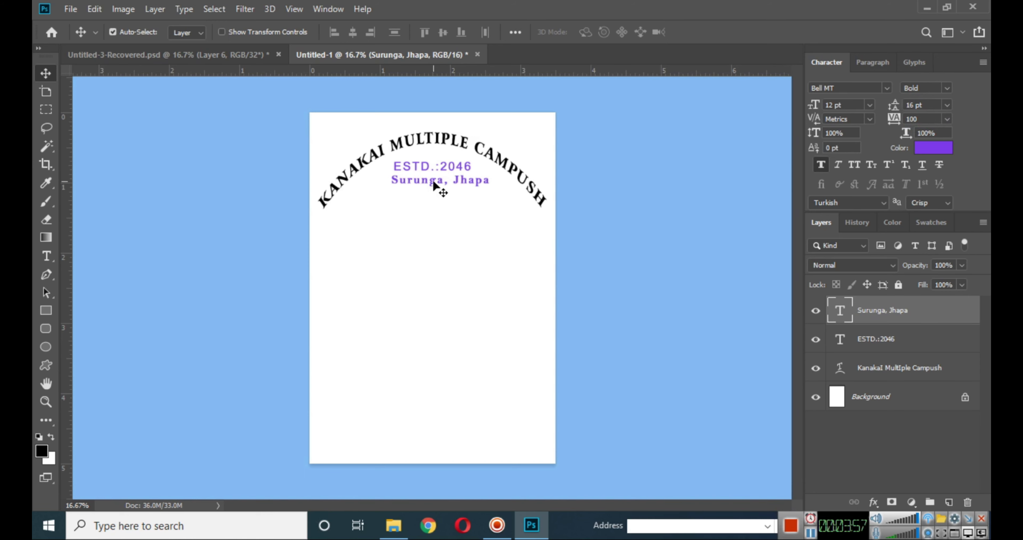
pyautogui.moveTo(435, 180); pyautogui.dragTo(433, 182)
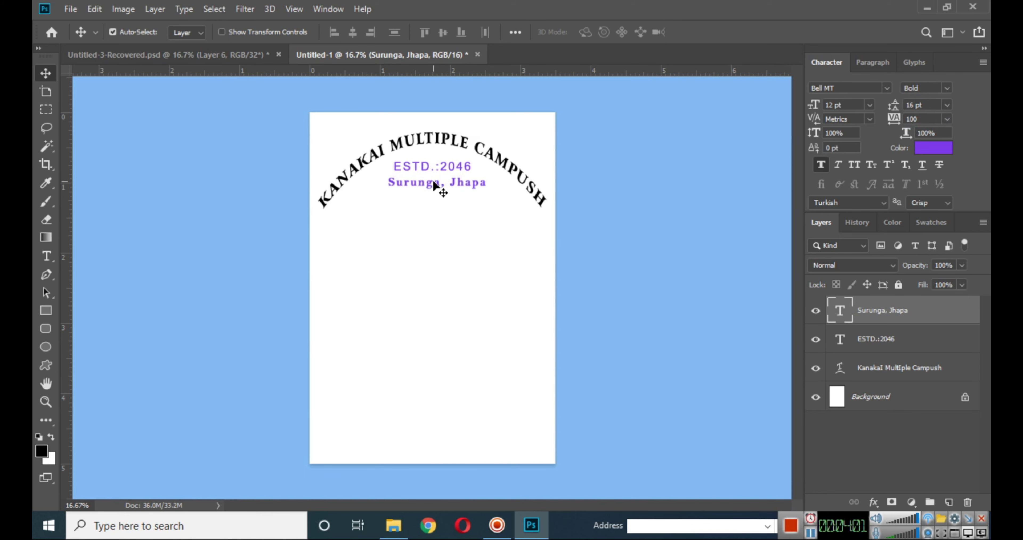
# - Enlarge Surunga, Jhapa to 14 pt and nudge it into place
pyautogui.moveTo(845, 102); pyautogui.dragTo(822, 104)
pyautogui.press('Up')
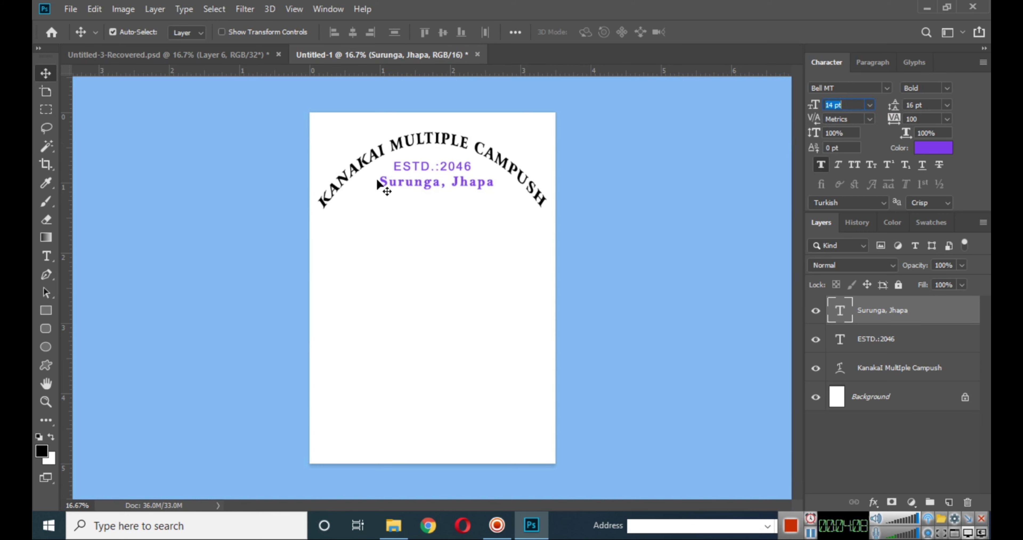
pyautogui.press('Return')
pyautogui.hotkey('shift', 'Up')
pyautogui.hotkey('shift', 'Up')
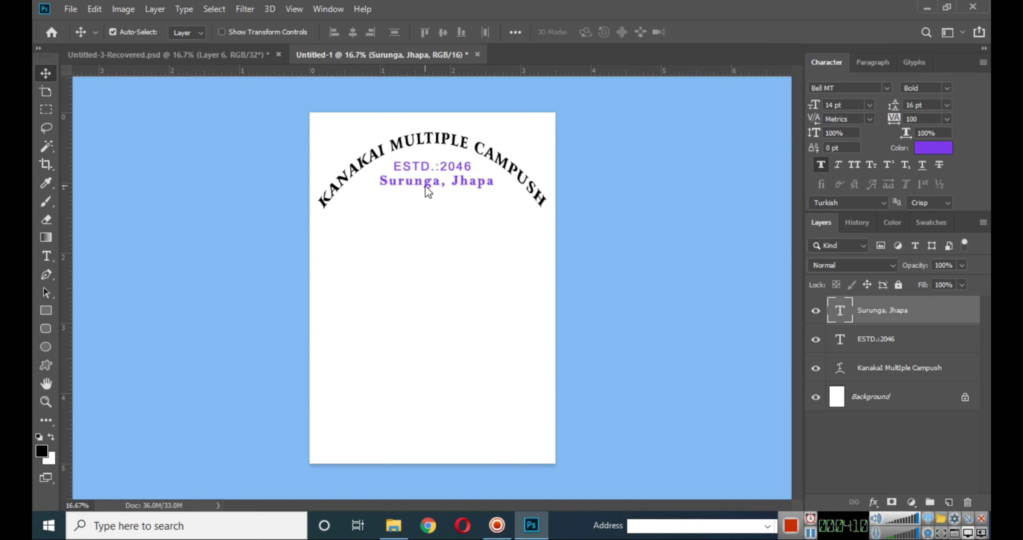
pyautogui.hotkey('shift', 'Left')
pyautogui.hotkey('shift', 'Left')
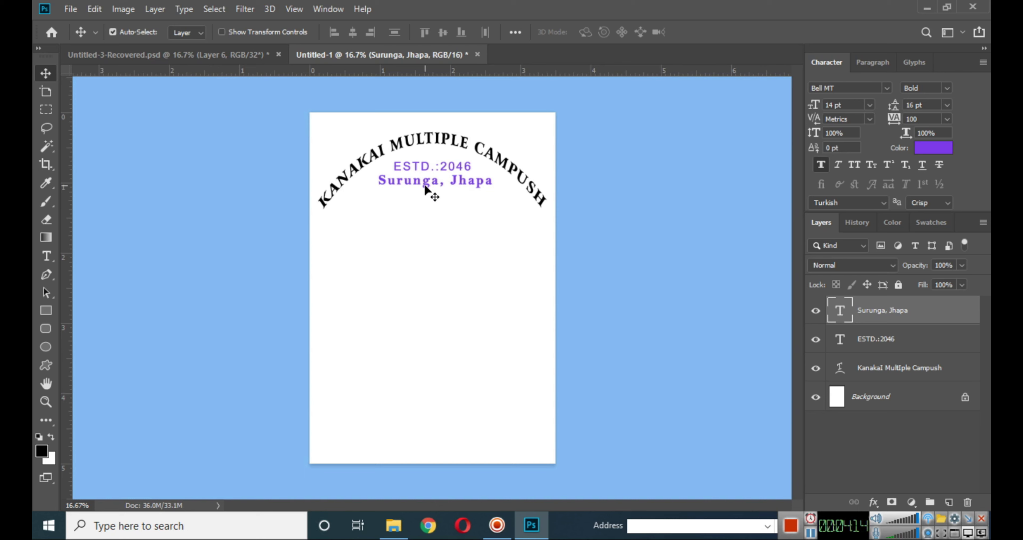
pyautogui.press('t')
pyautogui.click(345, 253)
# - Add 'Education Tour - 2077' under Surunga, Jhapa in Monotype Corsiva
pyautogui.write('Education Tour - 2077')
pyautogui.click(45, 73)
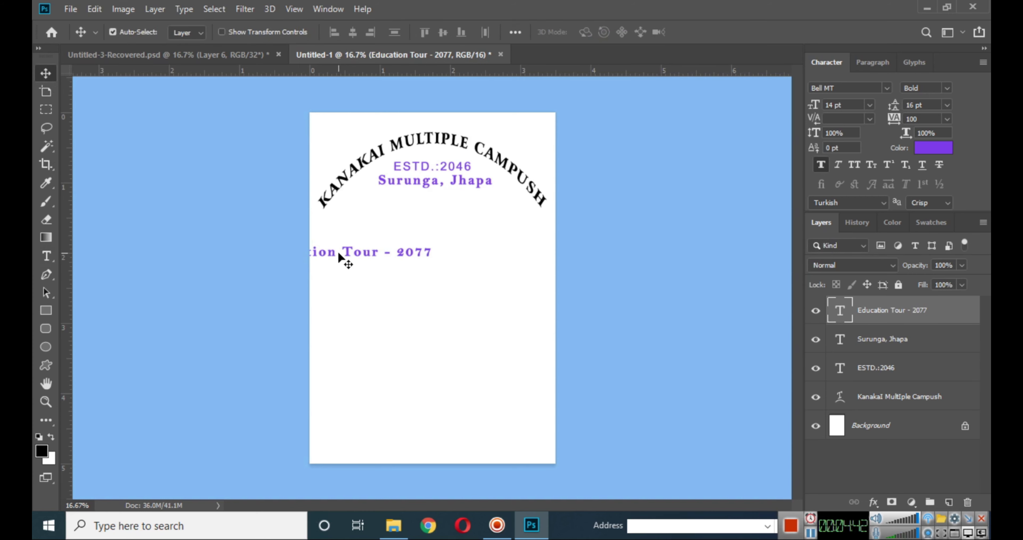
pyautogui.moveTo(361, 245)
pyautogui.mouseDown()
pyautogui.moveTo(434, 210)
pyautogui.moveTo(433, 199)
pyautogui.mouseUp()
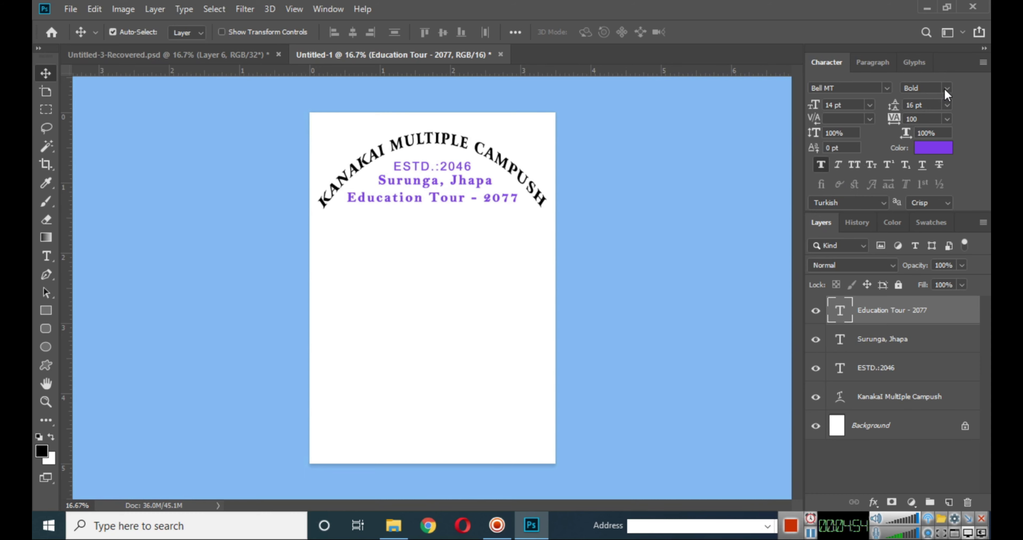
pyautogui.click(888, 88)
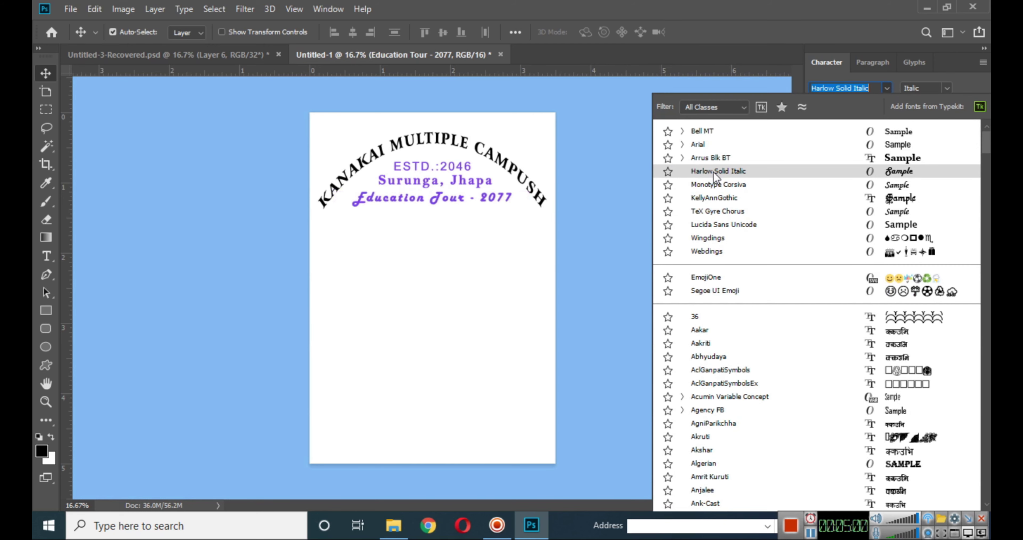
pyautogui.click(718, 185)
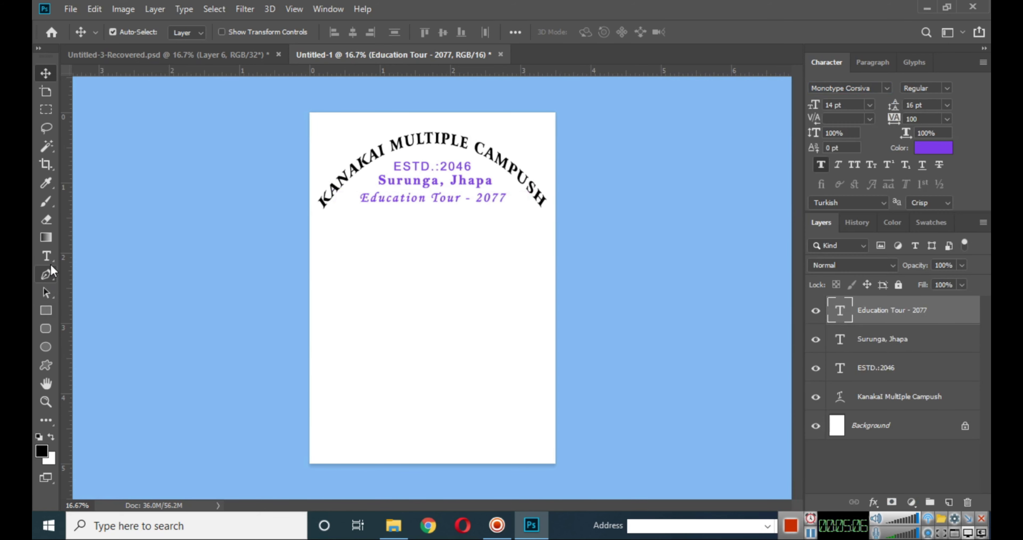
# - Remove the space before the dash so it reads 'Education Tour- 2077'
pyautogui.click(47, 256)
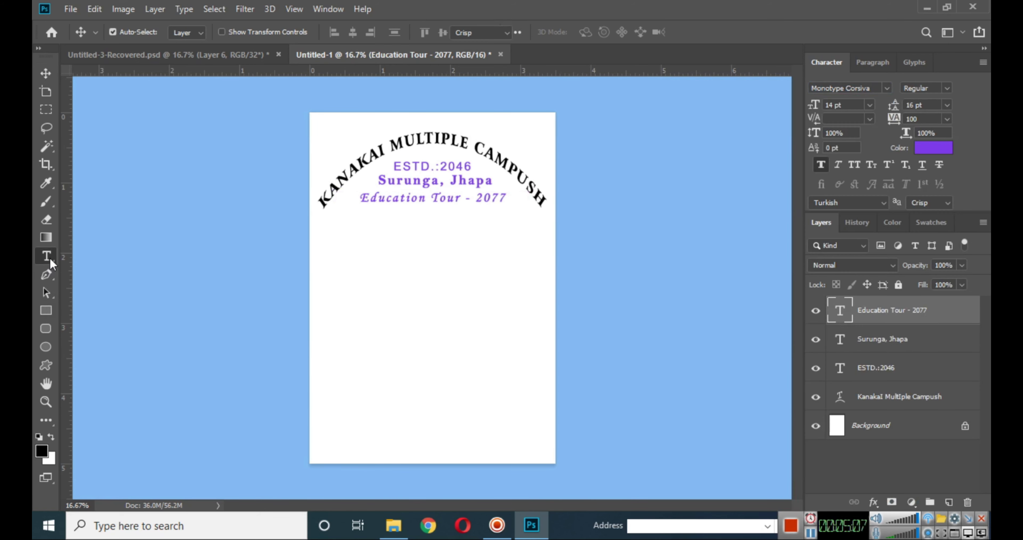
pyautogui.click(469, 198)
pyautogui.press('BackSpace')
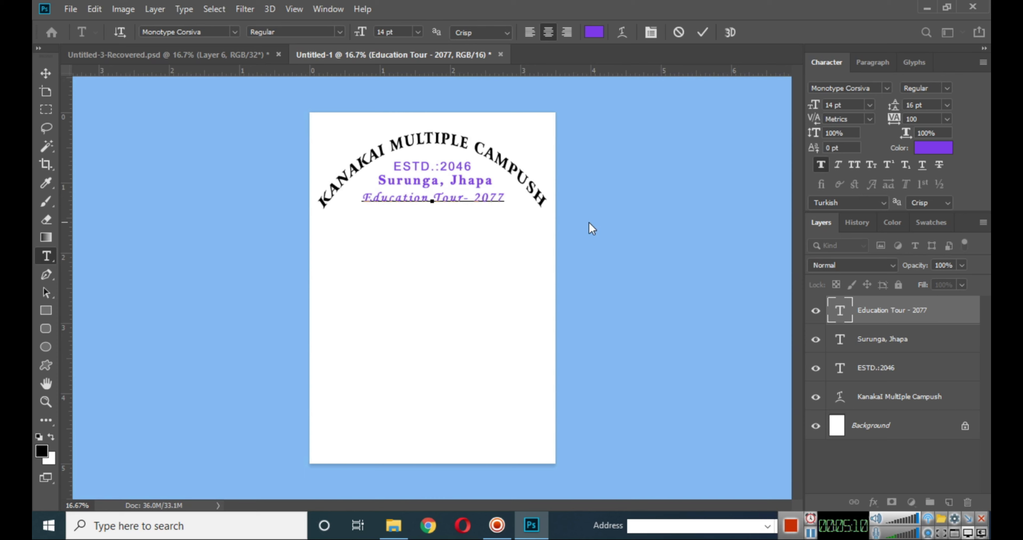
pyautogui.click(950, 88)
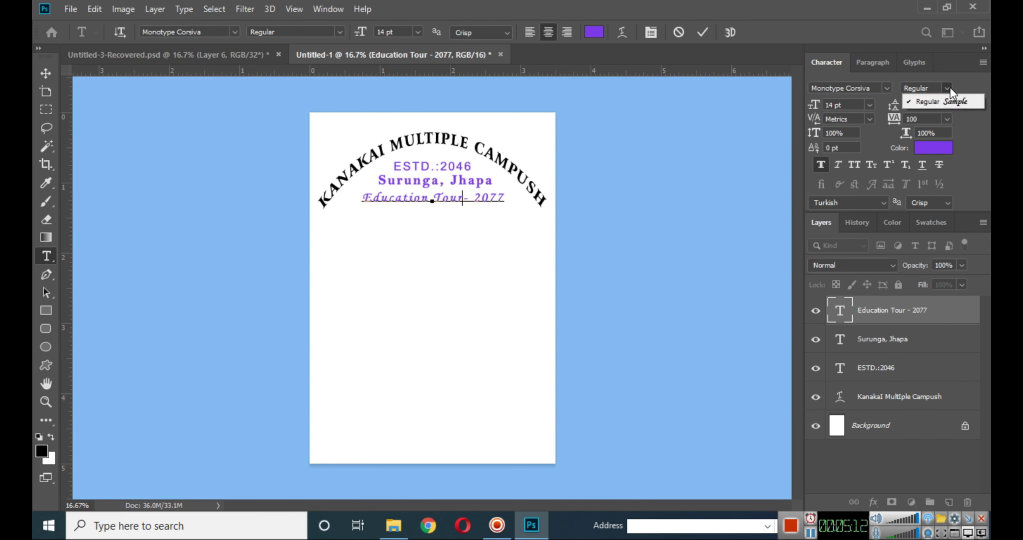
pyautogui.click(42, 73)
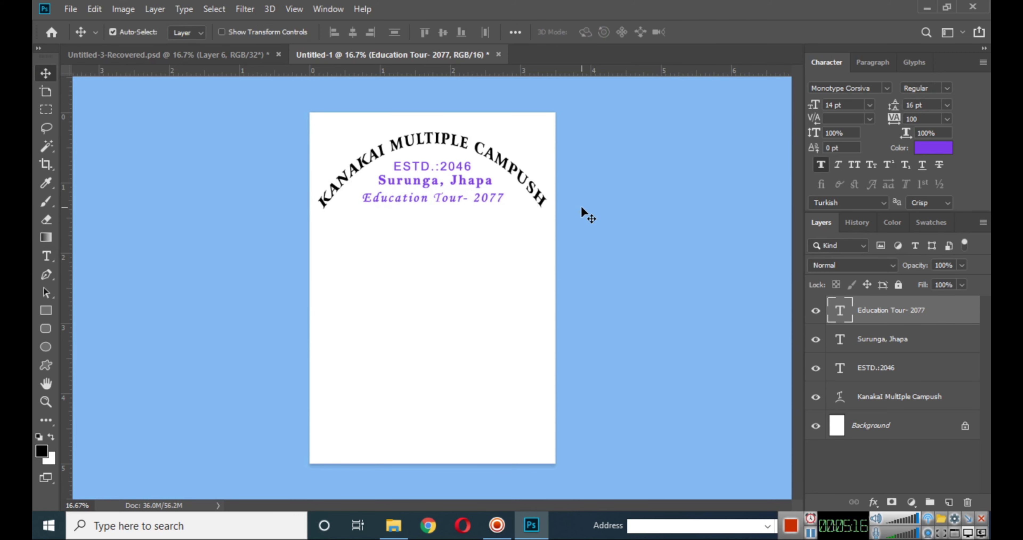
# - Colour the Education Tour line dark navy blue
pyautogui.click(924, 148)
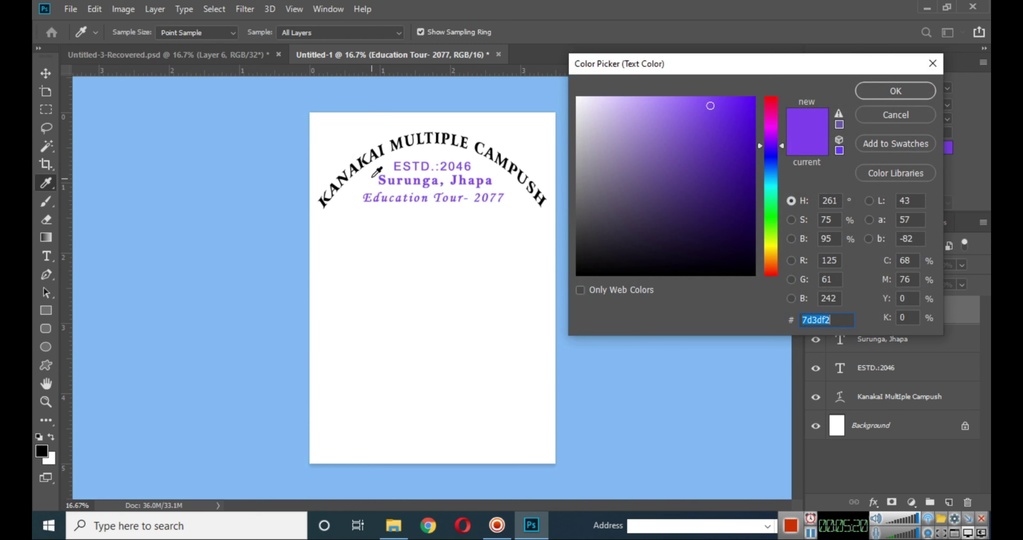
pyautogui.click(367, 157)
pyautogui.click(747, 178)
pyautogui.click(895, 91)
# - Enlarge the Education Tour line to about 16.57 pt
pyautogui.hotkey('ctrl', 't')
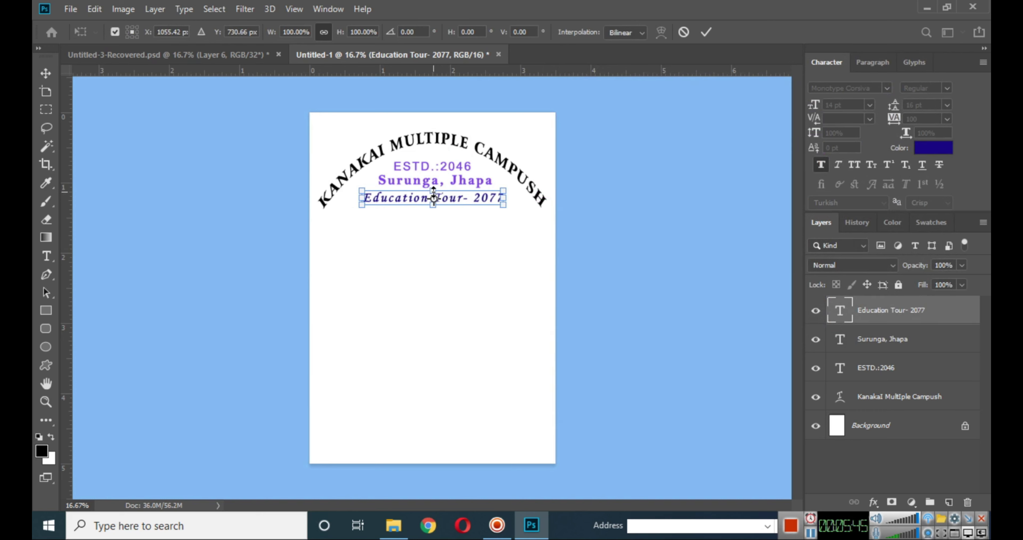
pyautogui.moveTo(433, 190); pyautogui.dragTo(433, 183)
pyautogui.press('Return')
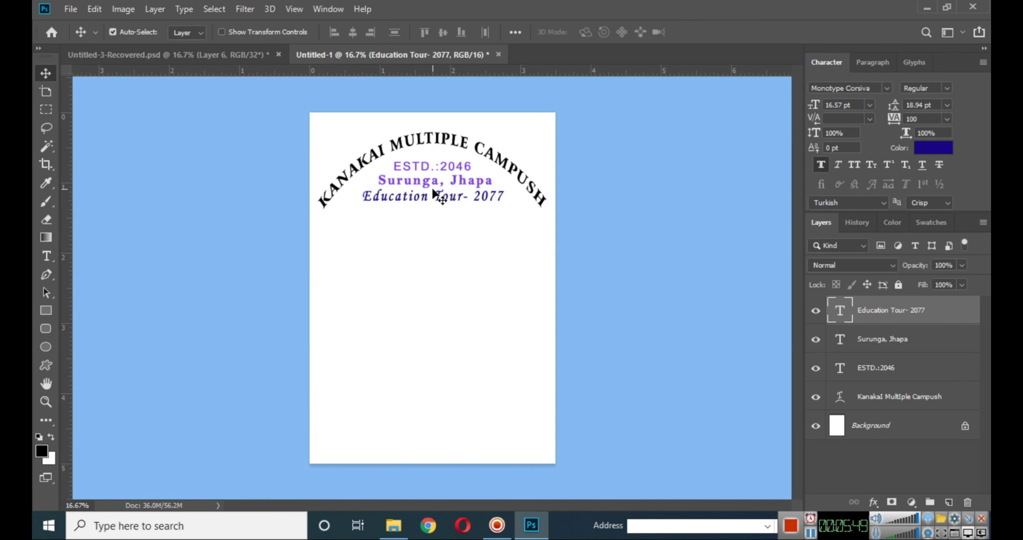
pyautogui.click(45, 321)
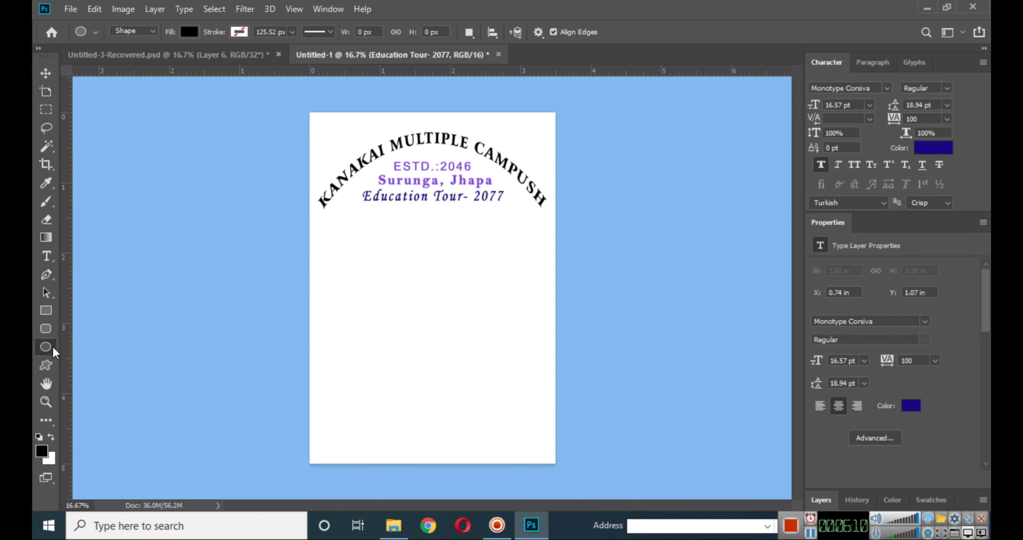
pyautogui.click(47, 312)
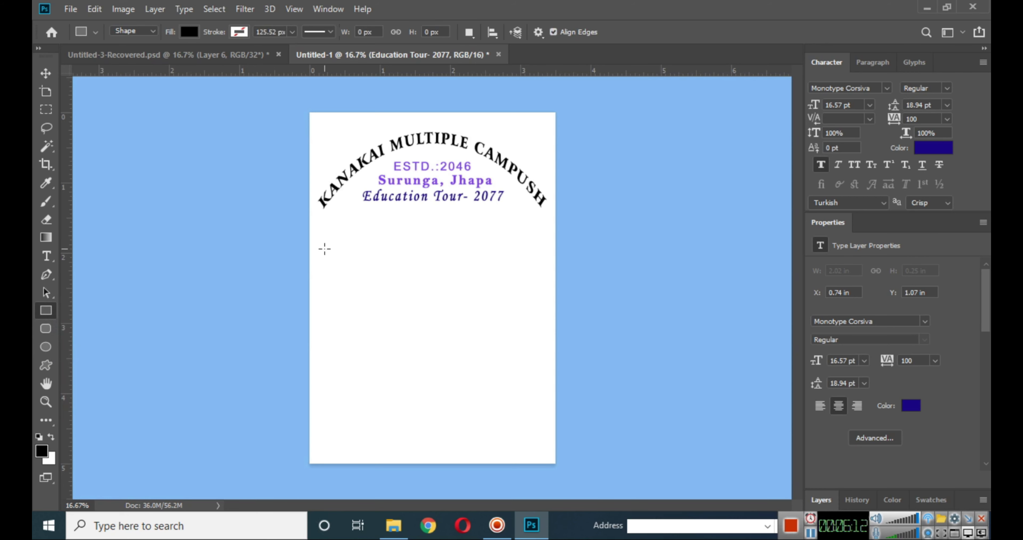
# - Draw a 2022 × 318 px black bar below the titles with 30 px corner radius
pyautogui.moveTo(309, 242); pyautogui.dragTo(384, 261)
pyautogui.moveTo(507, 281); pyautogui.dragTo(549, 278)
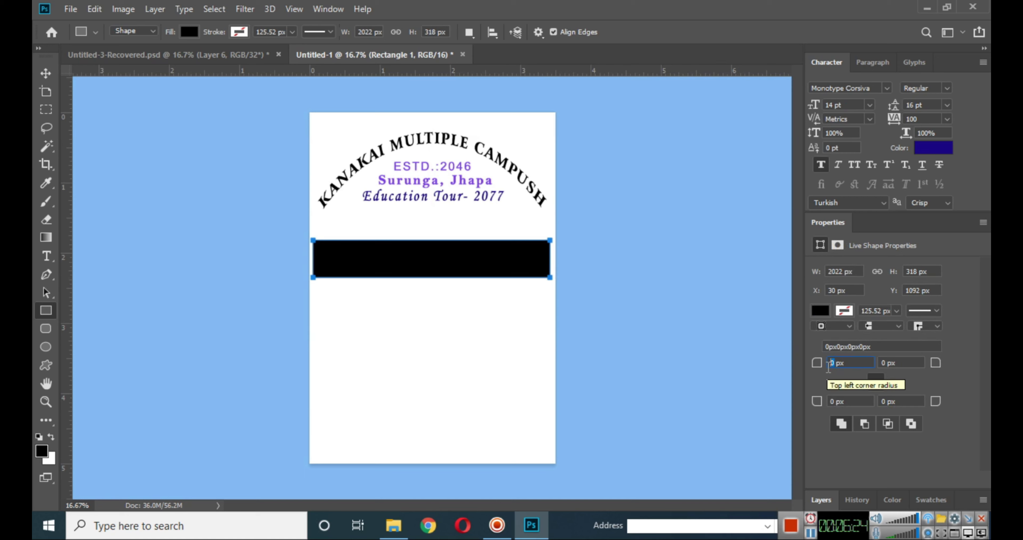
pyautogui.write('3')
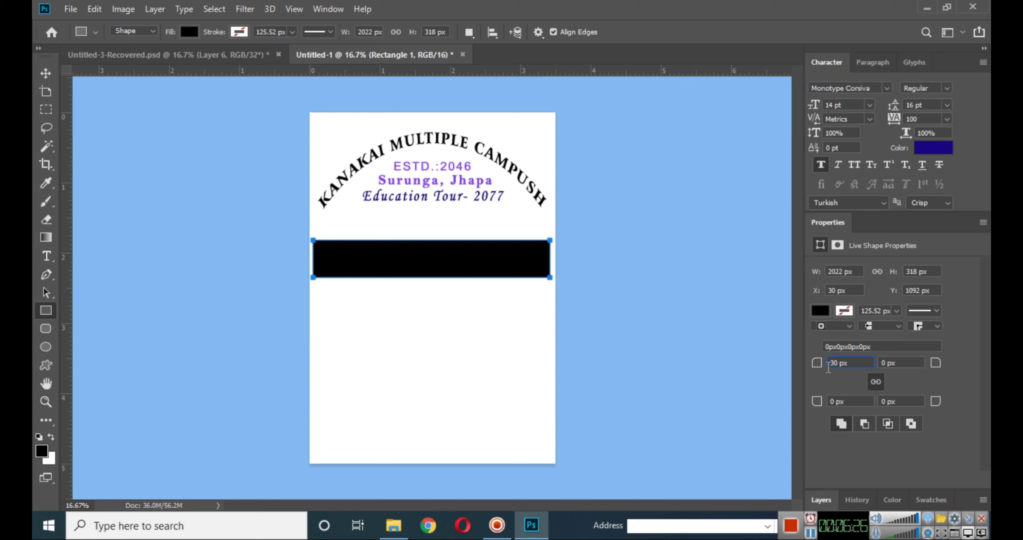
pyautogui.press('Return')
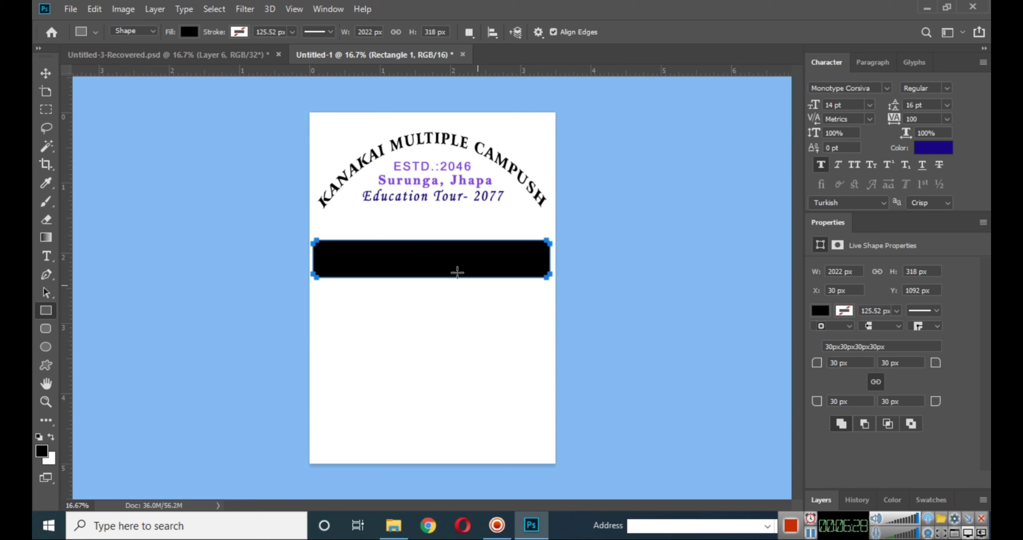
# - Raise the rounded bar slightly toward the titles and refill it red
pyautogui.click(45, 73)
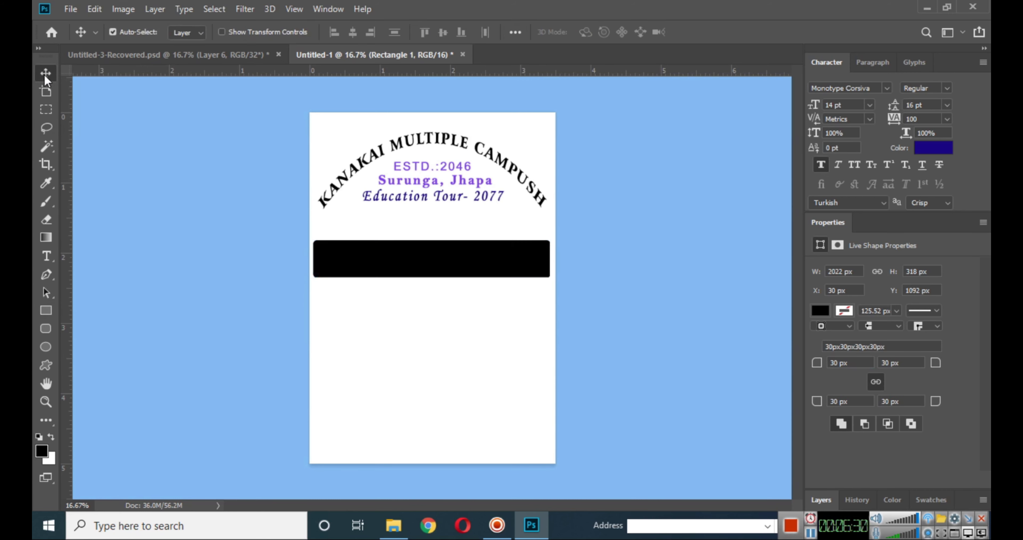
pyautogui.moveTo(416, 274); pyautogui.dragTo(412, 263)
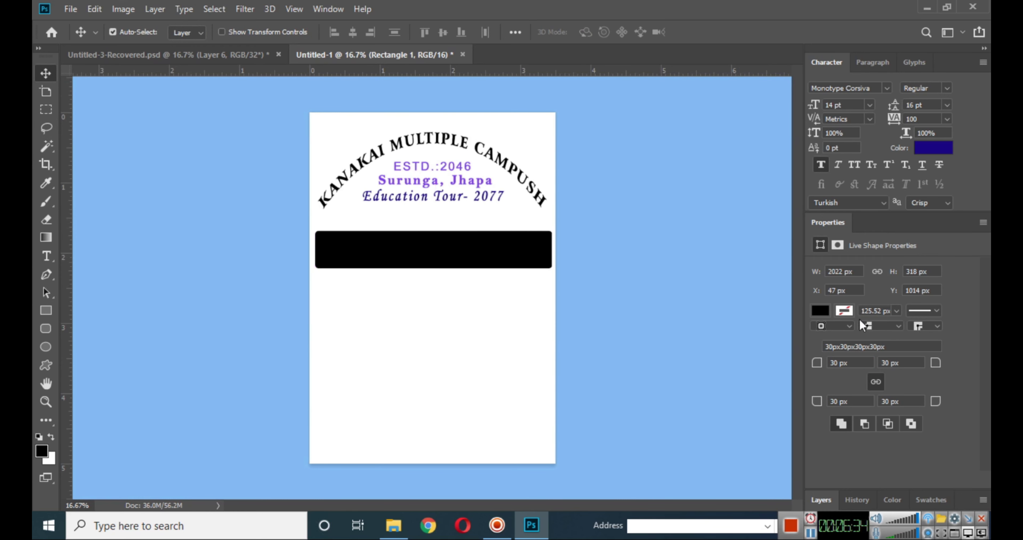
pyautogui.click(822, 309)
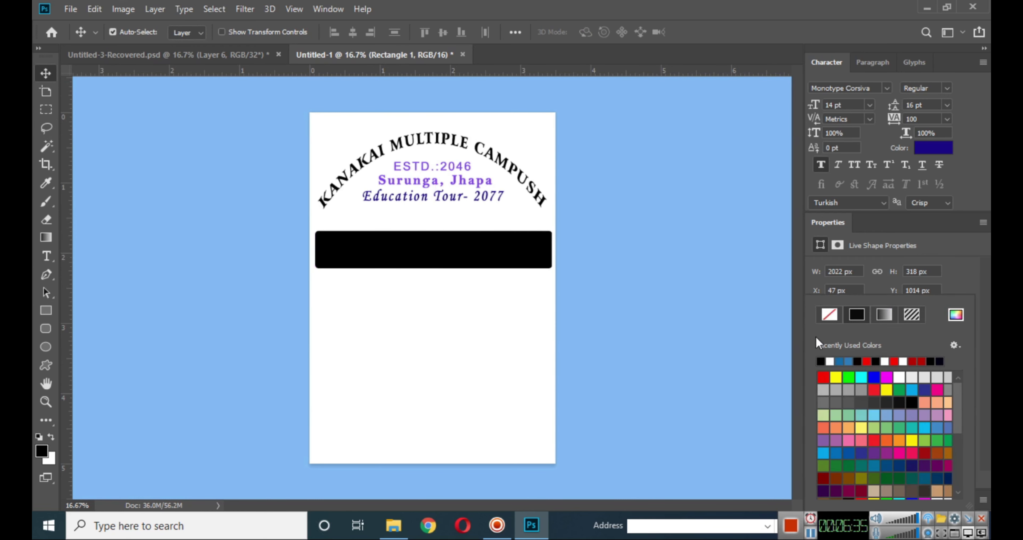
pyautogui.click(875, 377)
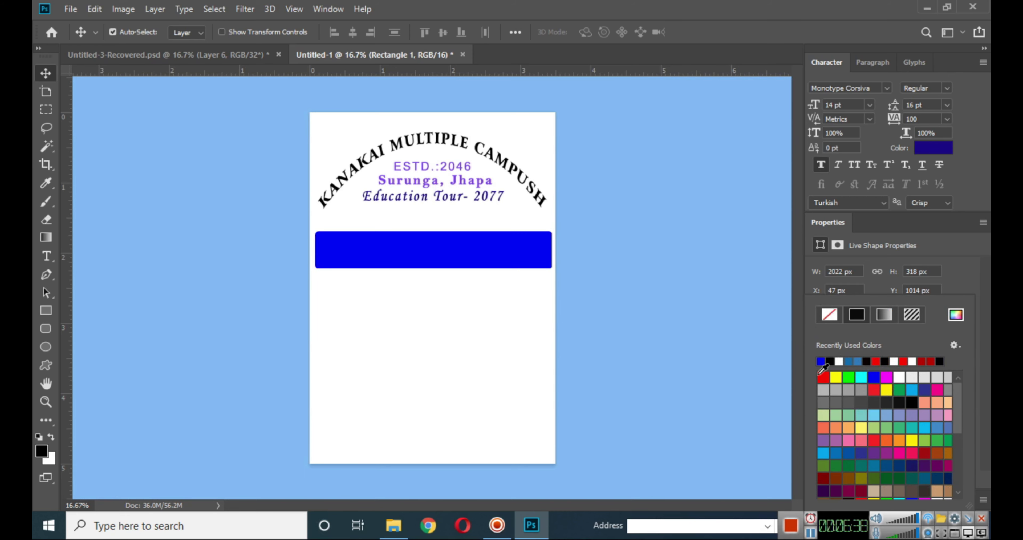
pyautogui.click(827, 374)
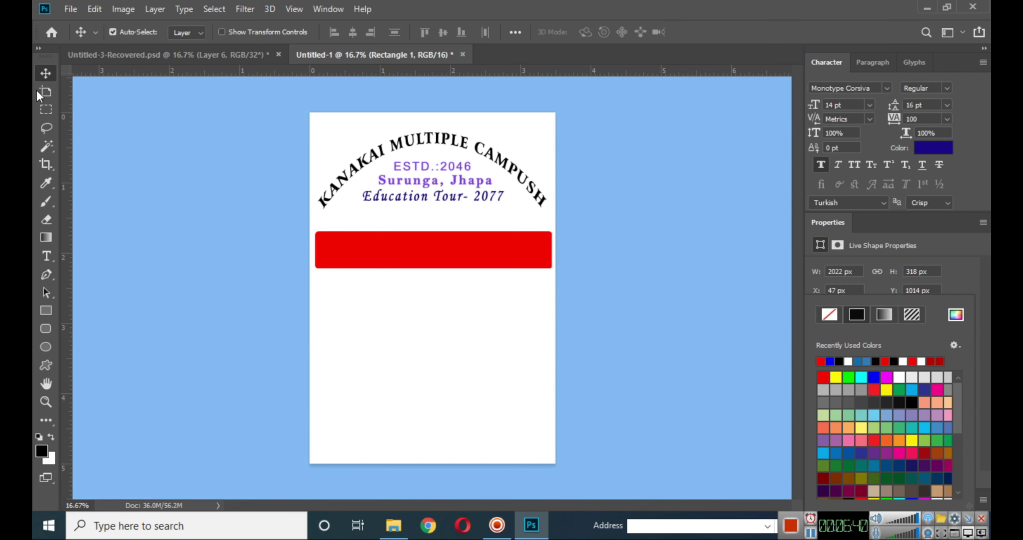
pyautogui.click(46, 256)
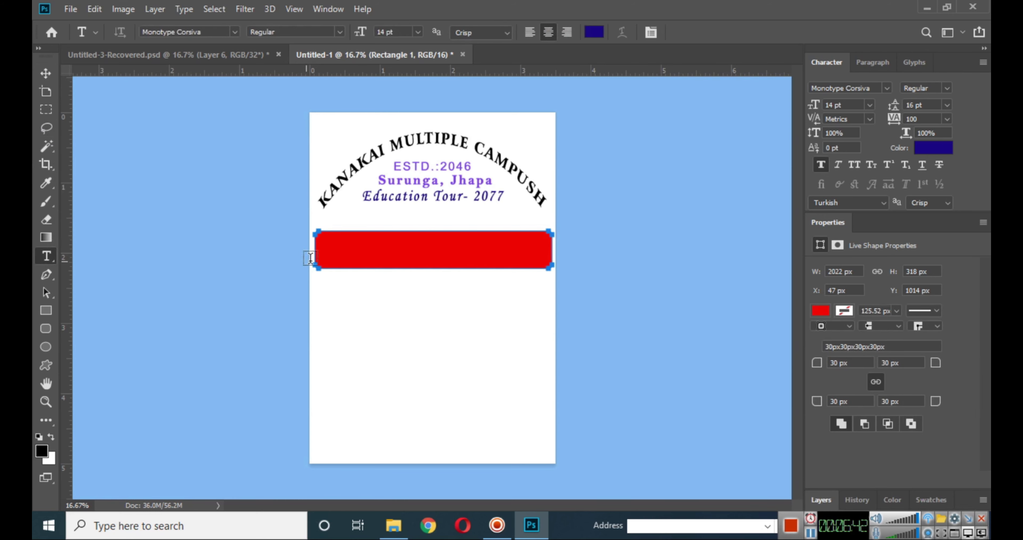
# - Type 'bachelor Level' on the red bar, make it white all caps, and move it into the bar
pyautogui.click(342, 253)
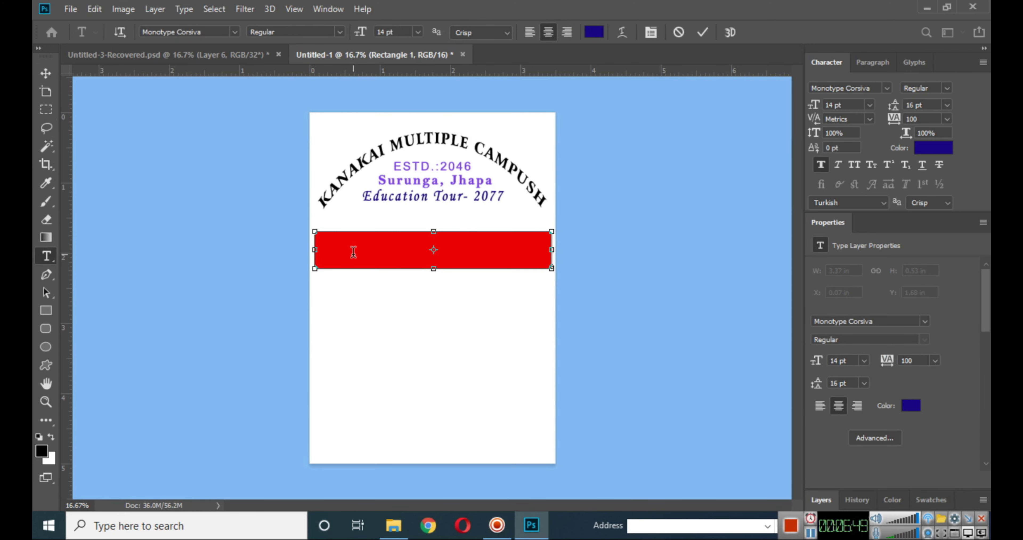
pyautogui.write('bach')
pyautogui.write('elor')
pyautogui.write(' Level')
pyautogui.tripleClick(449, 236)
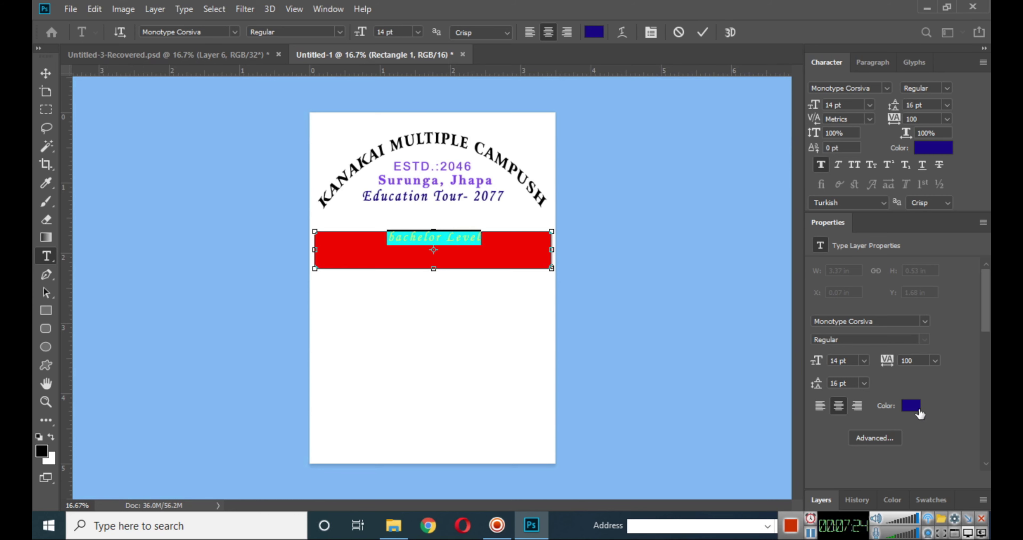
pyautogui.click(912, 406)
pyautogui.click(351, 344)
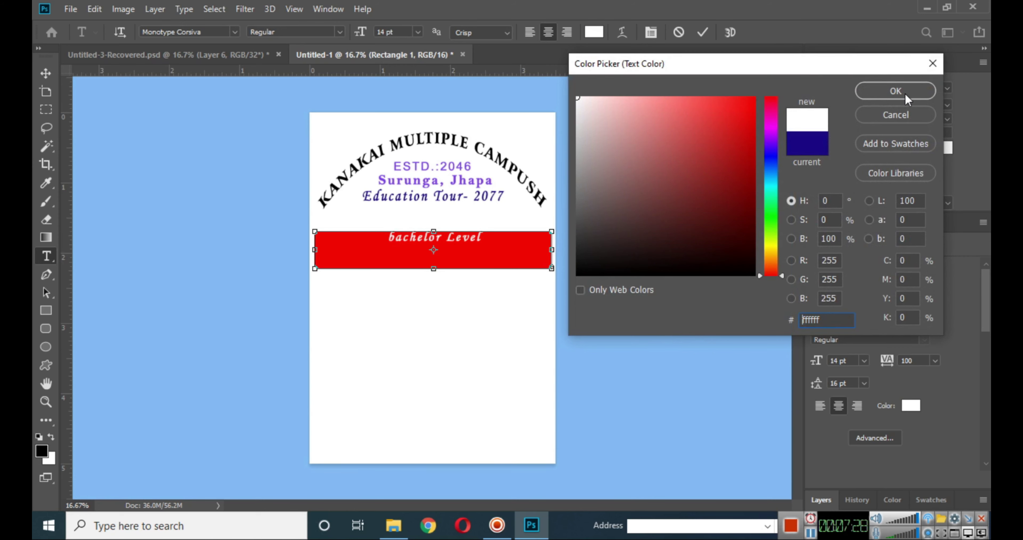
pyautogui.click(896, 91)
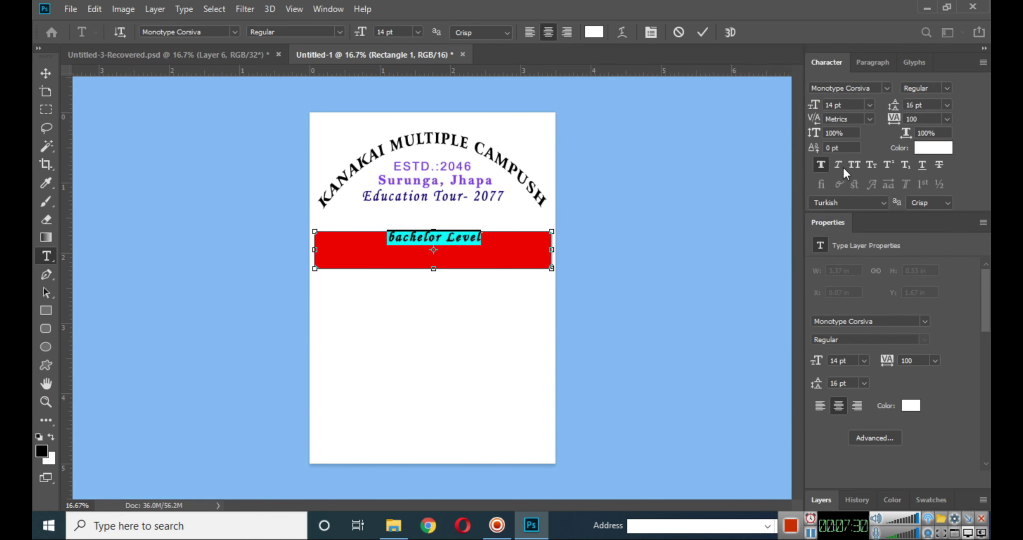
pyautogui.click(854, 165)
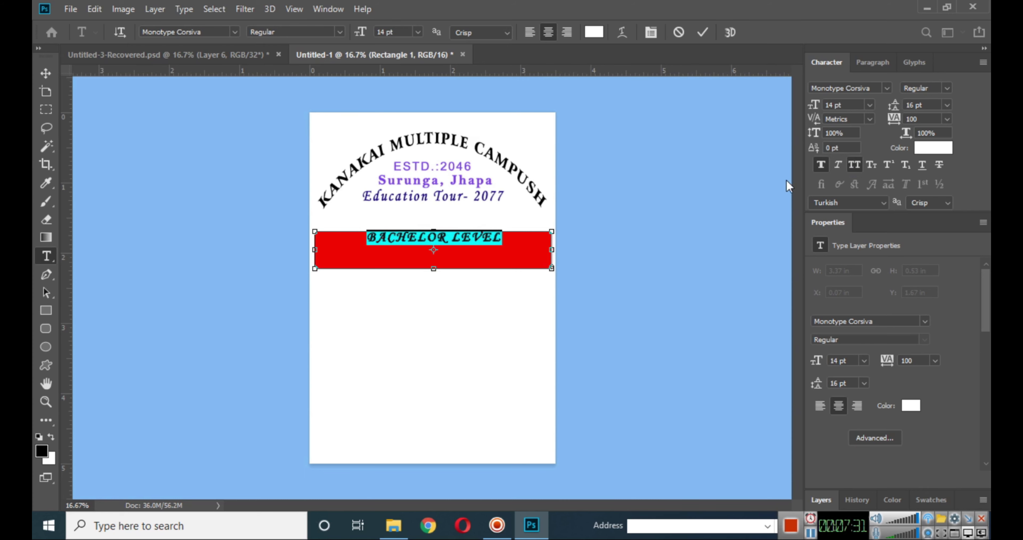
pyautogui.click(45, 73)
pyautogui.moveTo(379, 240); pyautogui.dragTo(391, 254)
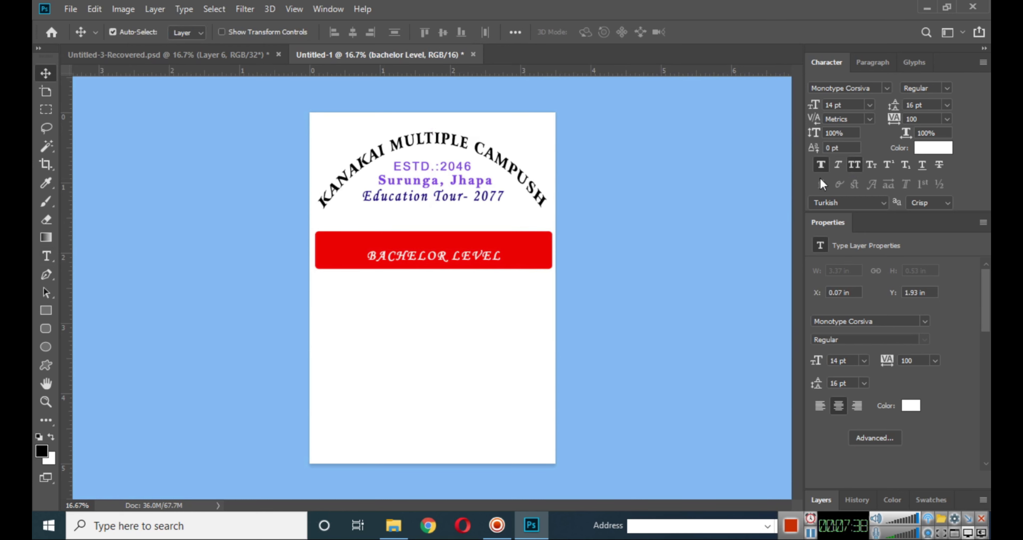
# - Set BACHELOR LEVEL to 20 pt and apply a new font from the font family list
pyautogui.doubleClick(847, 104)
pyautogui.write('20')
pyautogui.press('Return')
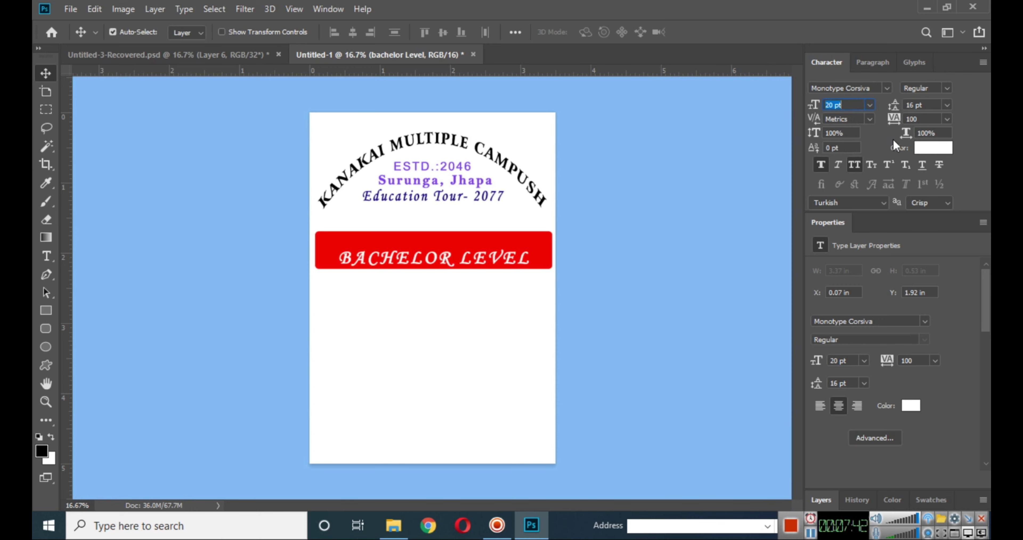
pyautogui.click(947, 88)
pyautogui.click(889, 88)
pyautogui.click(889, 88)
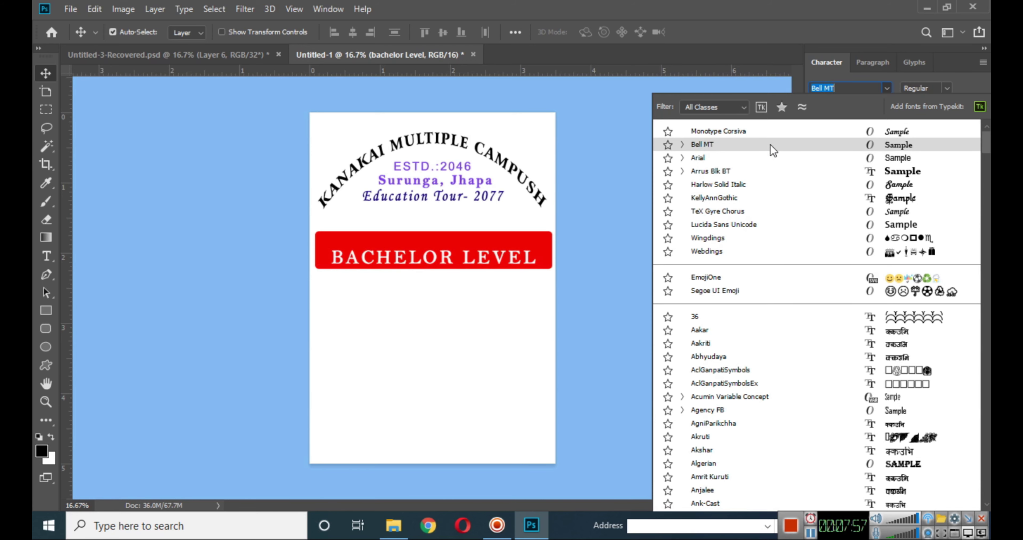
pyautogui.click(758, 211)
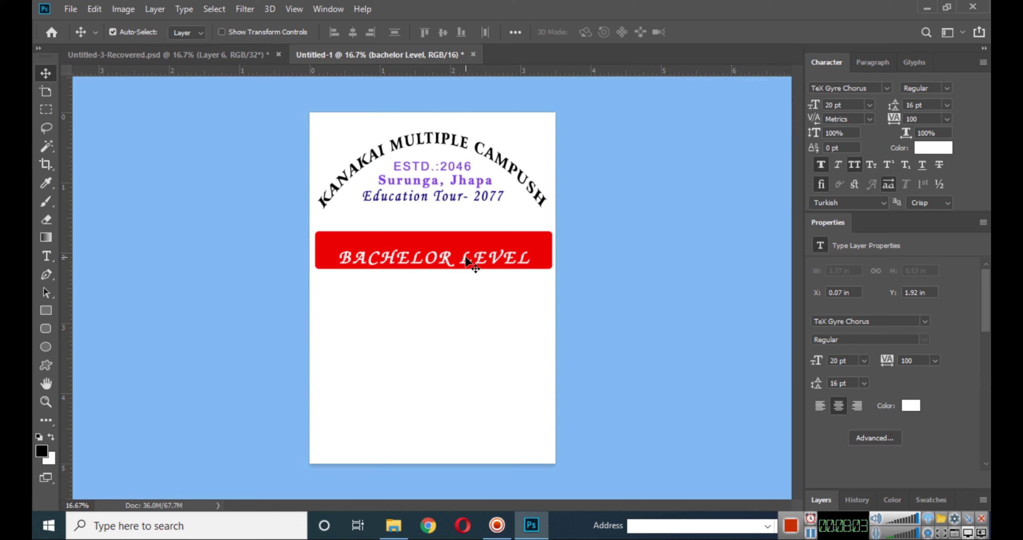
# - Reposition BACHELOR LEVEL within the red bar, fine-tuning it with the arrow keys
pyautogui.moveTo(465, 258); pyautogui.dragTo(465, 248)
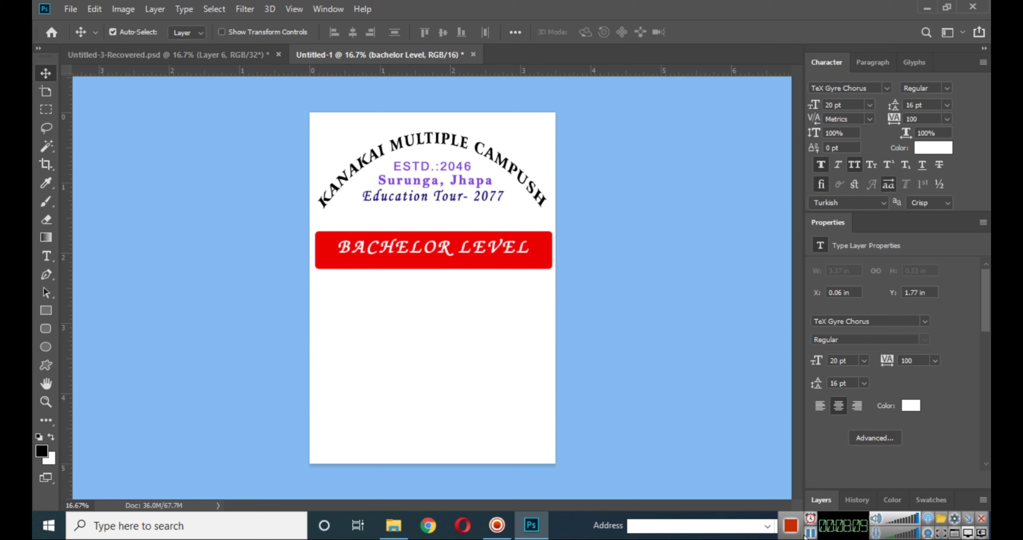
pyautogui.click(482, 252)
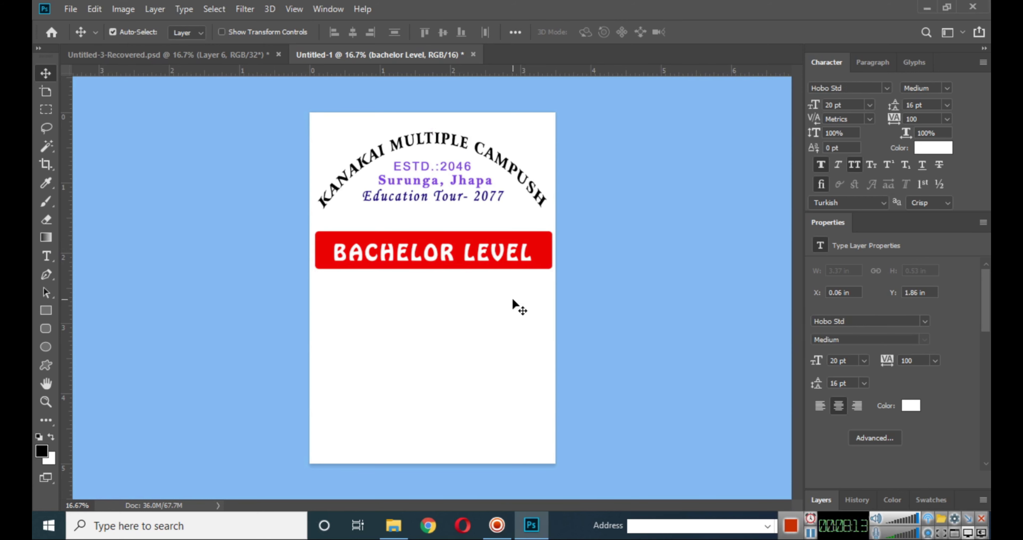
pyautogui.press('Right')
pyautogui.press('Right')
pyautogui.press('Left')
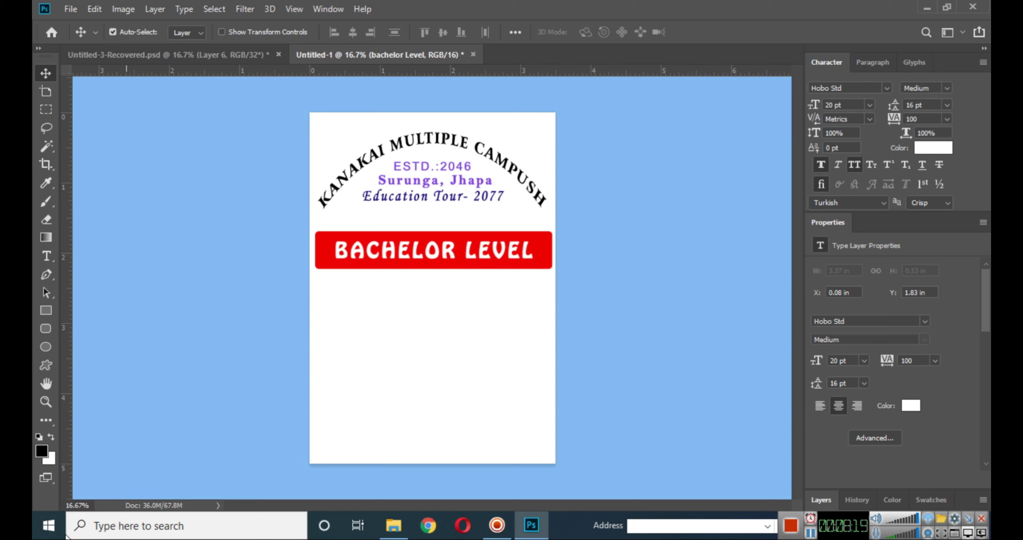
# - Add a text block below the red bar with Name of Student, Address and Contact Number lines
pyautogui.click(46, 258)
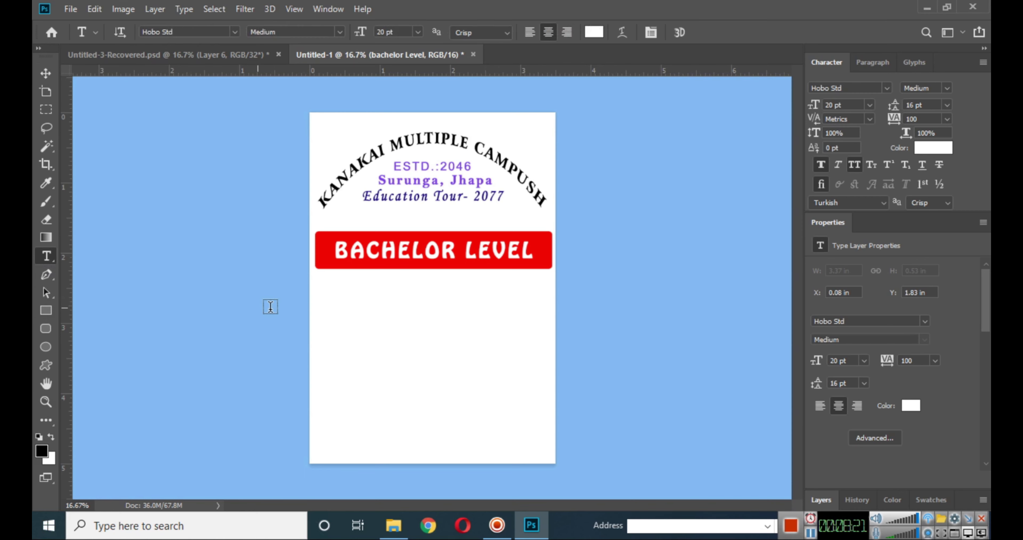
pyautogui.click(335, 329)
pyautogui.write('Nameof Stu')
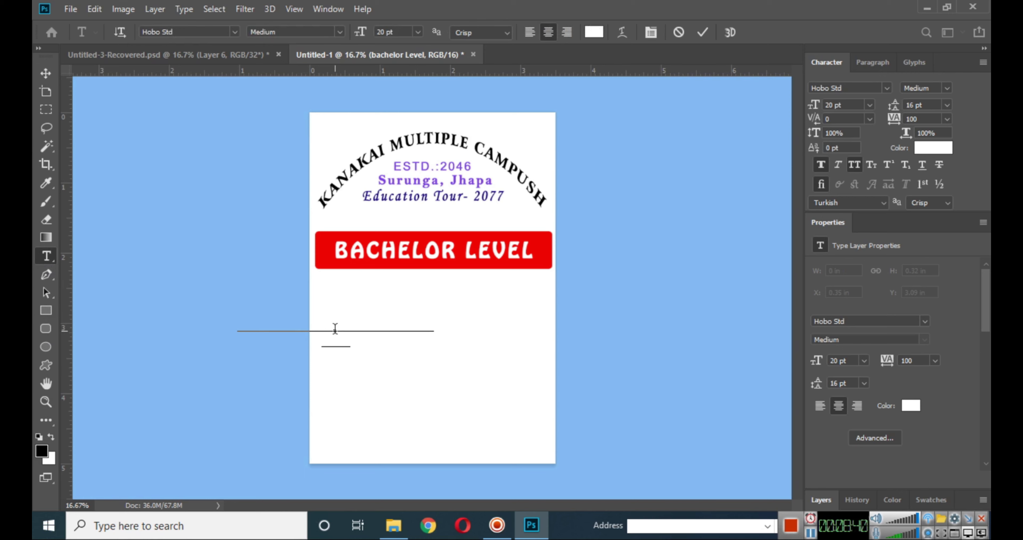
pyautogui.moveTo(335, 329); pyautogui.dragTo(380, 334)
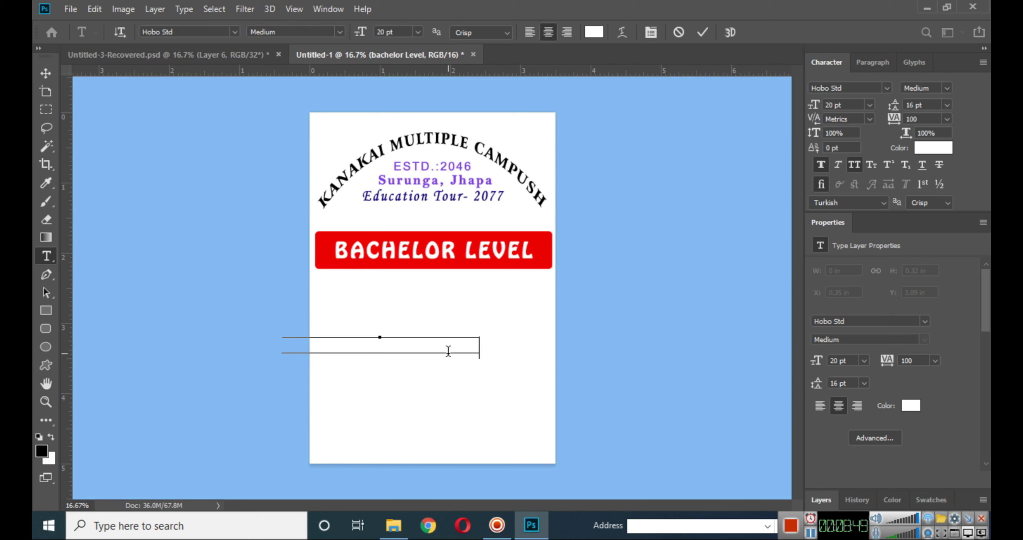
pyautogui.write('Address')
pyautogui.write(' Surun')
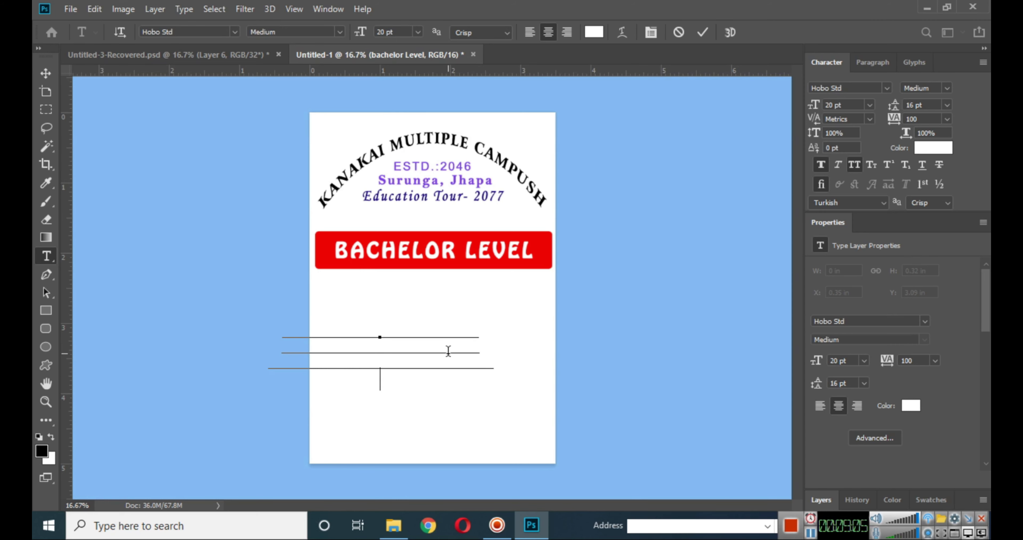
pyautogui.write('tact Number:')
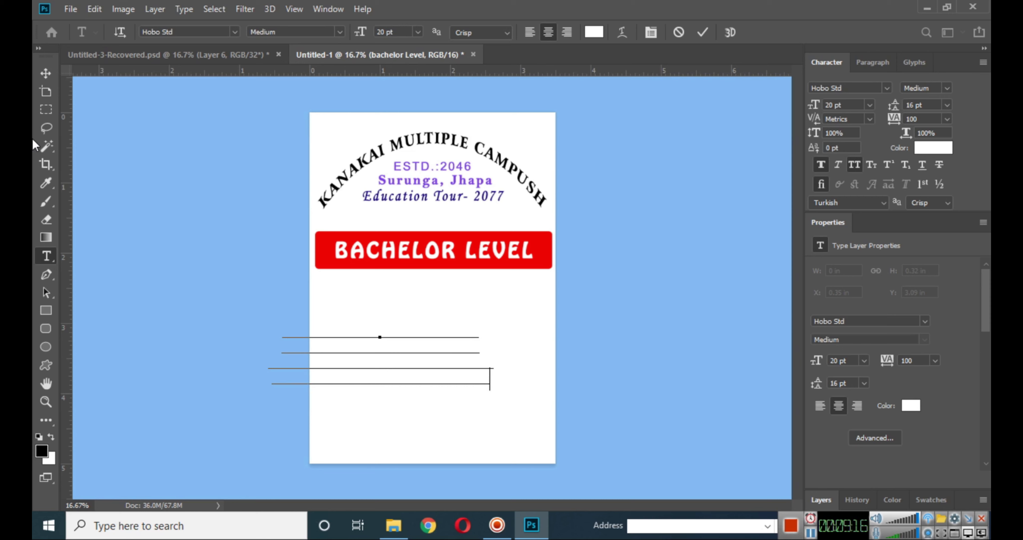
pyautogui.click(46, 74)
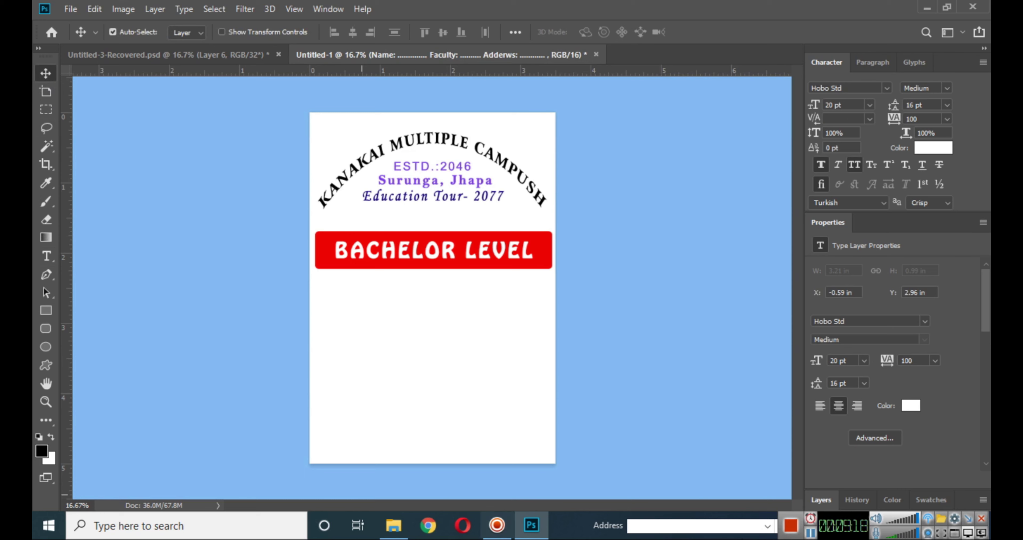
# - Set Campush Chief to Times New Roman Bold at 14 pt
pyautogui.click(825, 536)
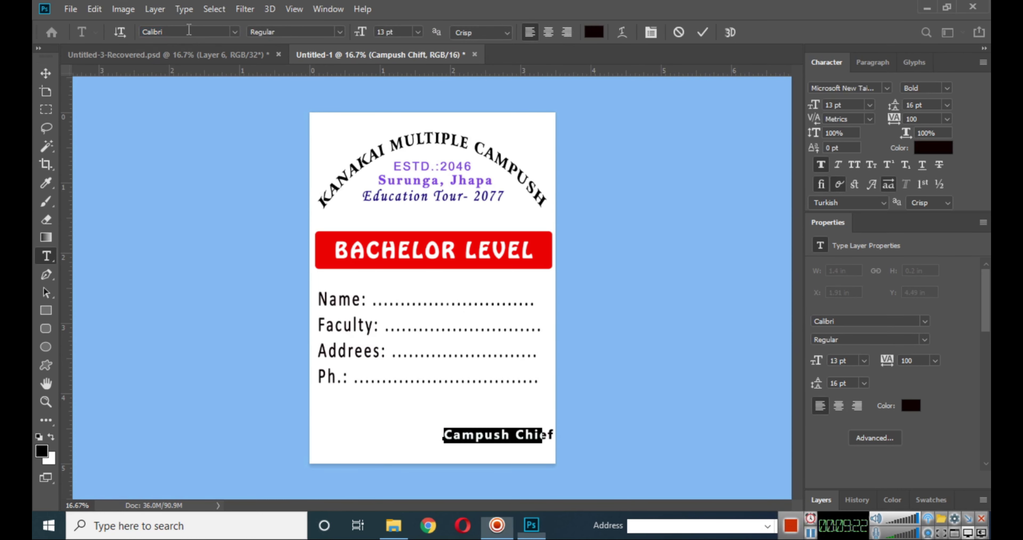
pyautogui.click(175, 32)
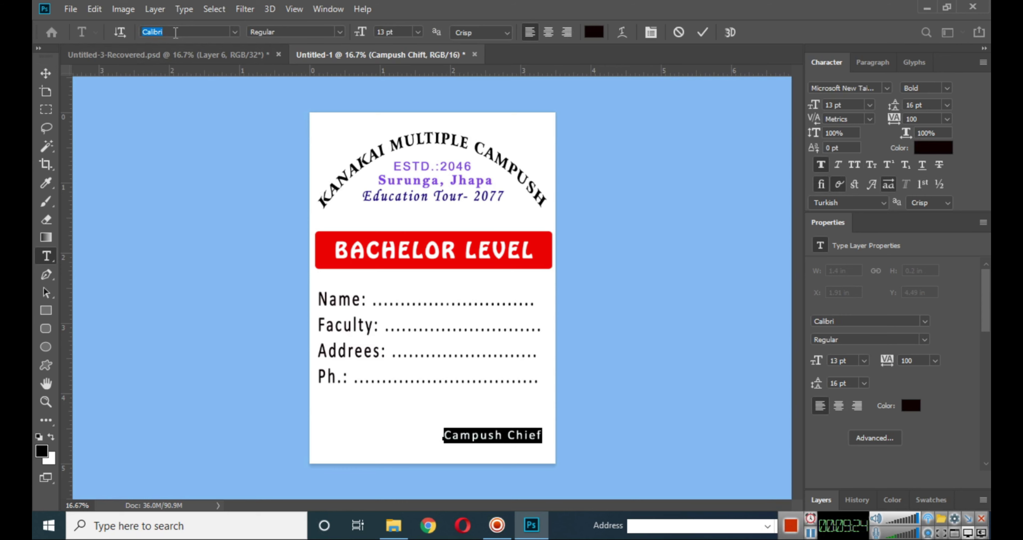
pyautogui.write('new')
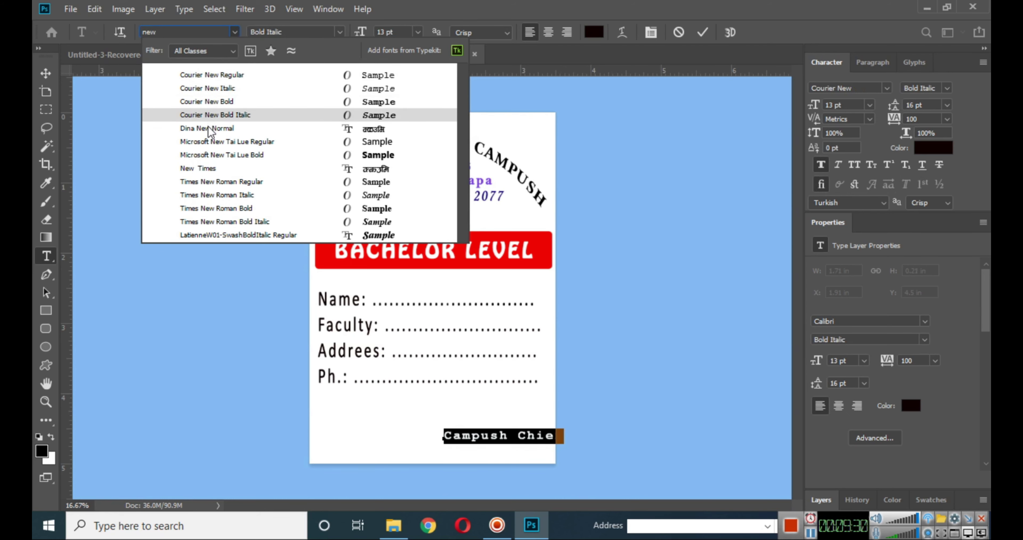
pyautogui.click(207, 181)
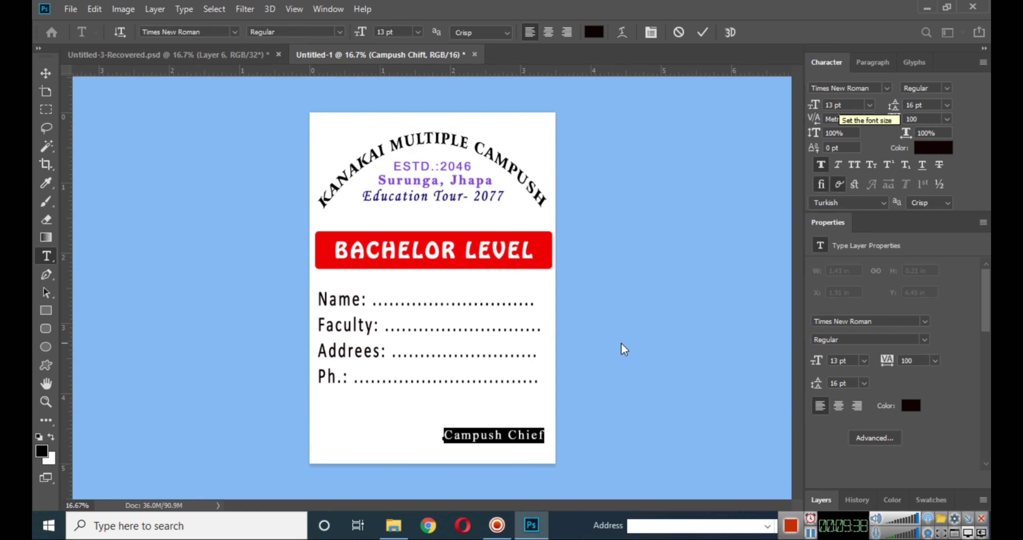
pyautogui.click(838, 106)
pyautogui.press('Up')
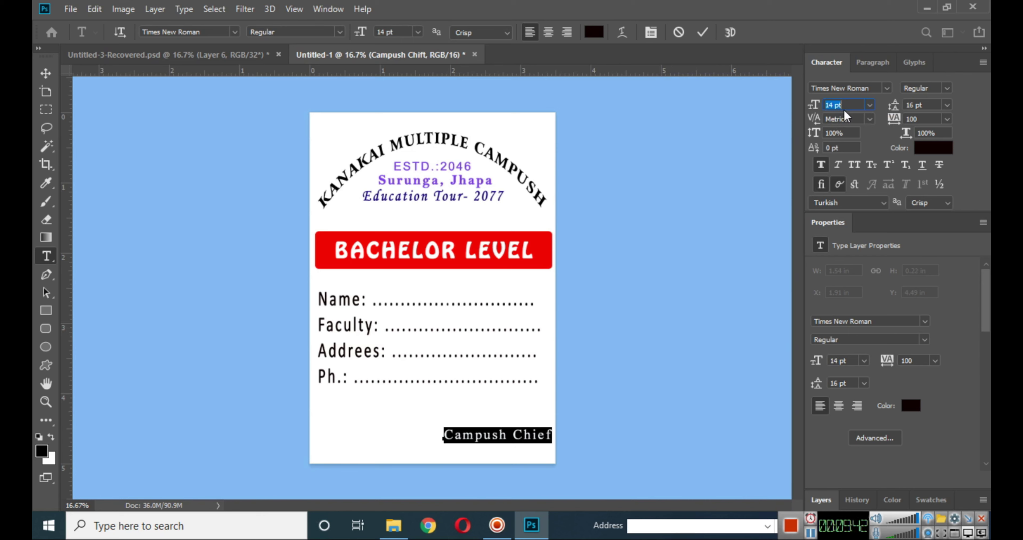
pyautogui.click(948, 91)
pyautogui.click(941, 123)
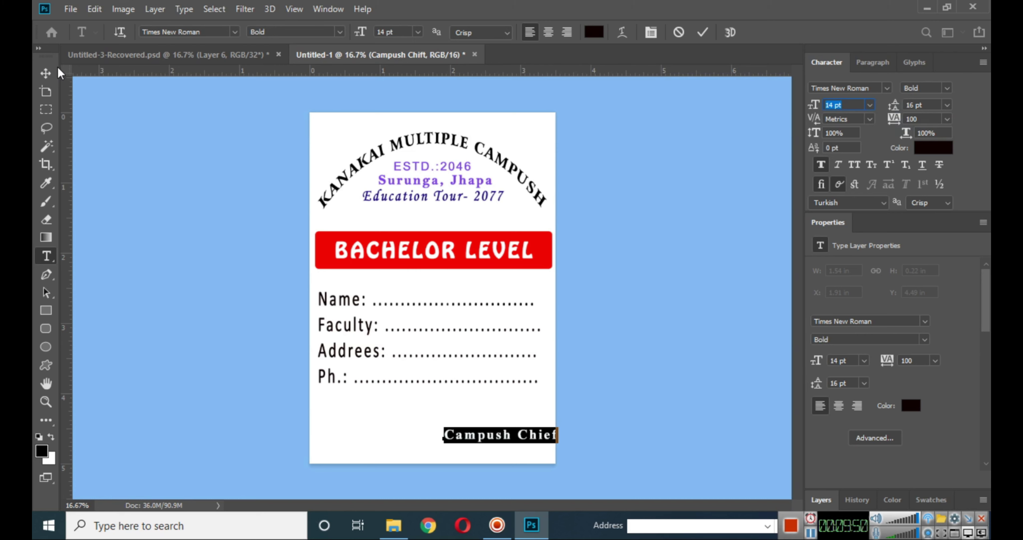
# - Move Campush Chief slightly left and tighten its letter spacing to 40
pyautogui.click(45, 73)
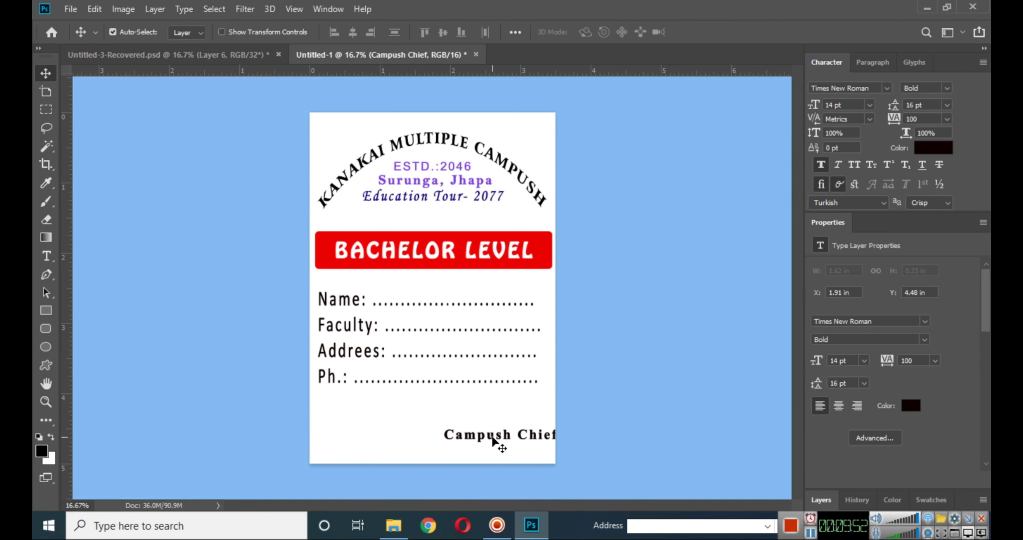
pyautogui.moveTo(493, 438); pyautogui.dragTo(475, 441)
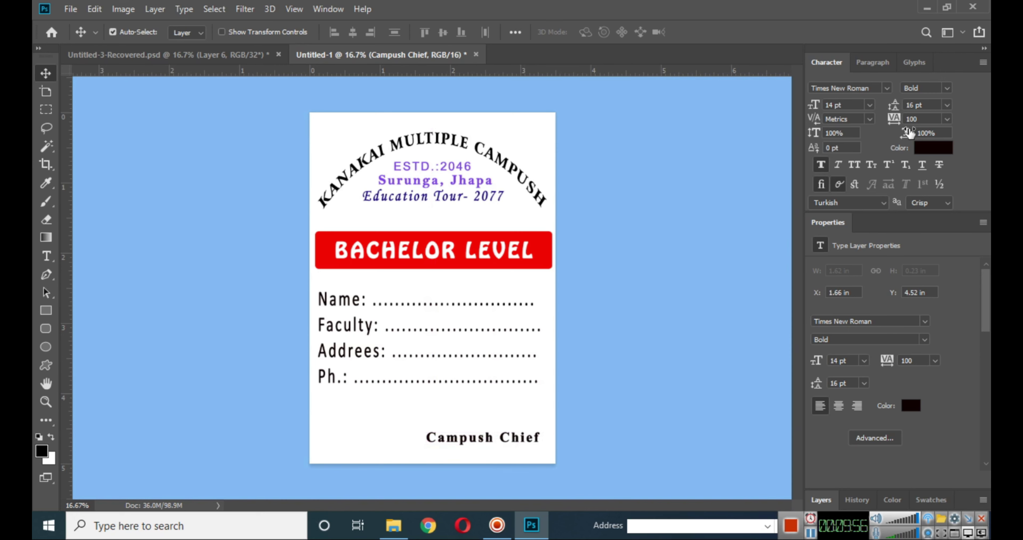
pyautogui.click(893, 119)
pyautogui.press('Down')
pyautogui.press('Down')
pyautogui.press('Down')
pyautogui.press('Down')
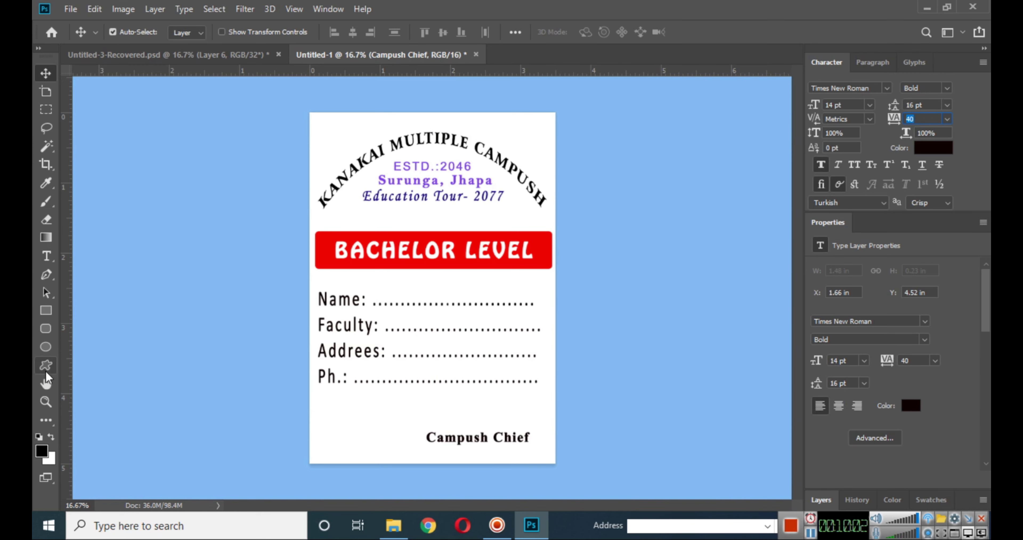
pyautogui.click(45, 111)
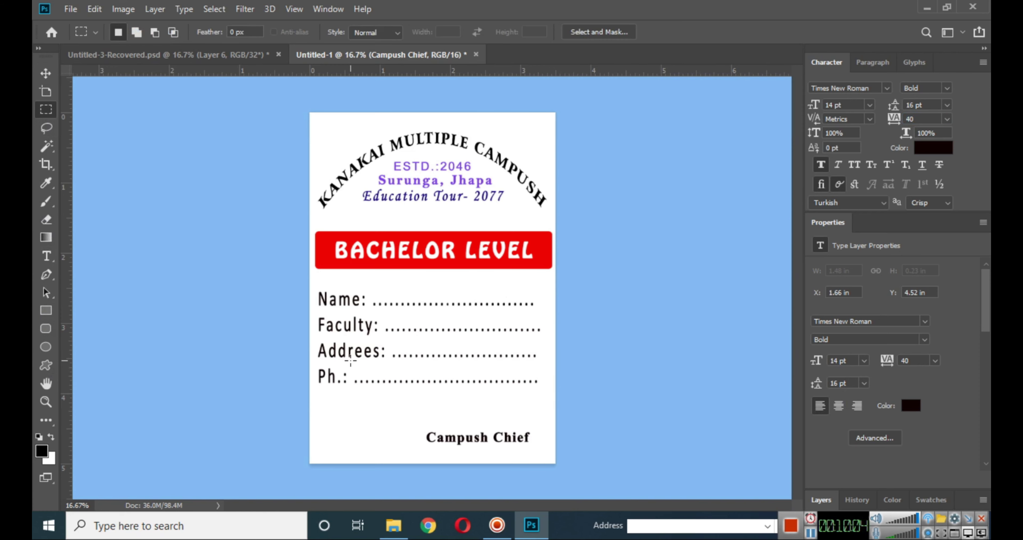
# - Zoom in and marquee a thin strip just above Campush Chief
pyautogui.hotkey('ctrl', '+')
pyautogui.hotkey('ctrl', '+')
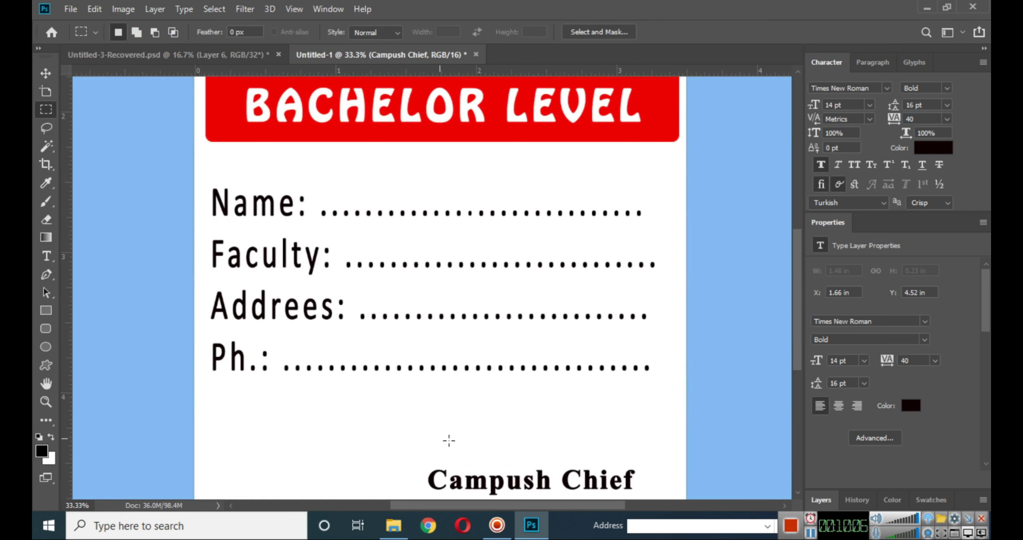
pyautogui.moveTo(448, 437); pyautogui.dragTo(316, 318)
pyautogui.keyDown('ctrl'); pyautogui.click(335, 330); pyautogui.keyUp('ctrl')
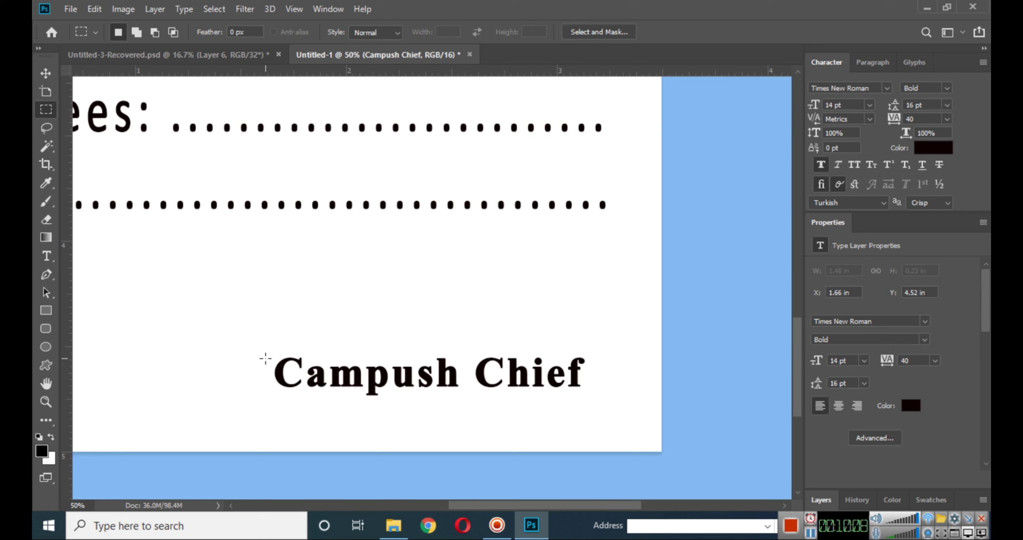
pyautogui.moveTo(295, 339)
pyautogui.mouseDown()
pyautogui.moveTo(571, 349)
pyautogui.moveTo(583, 336)
pyautogui.mouseUp()
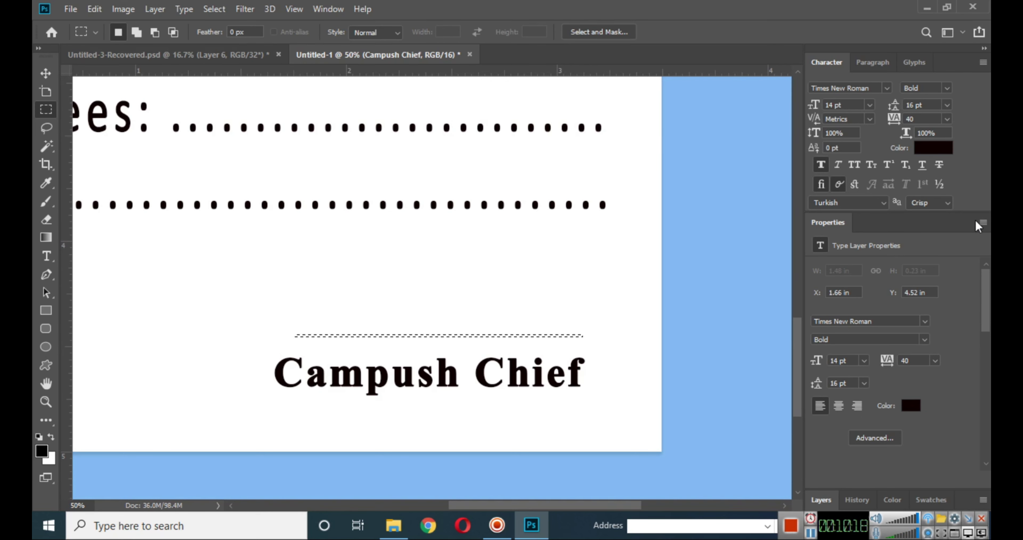
# - Close the Properties panel and add a new empty Layer 1
pyautogui.click(983, 222)
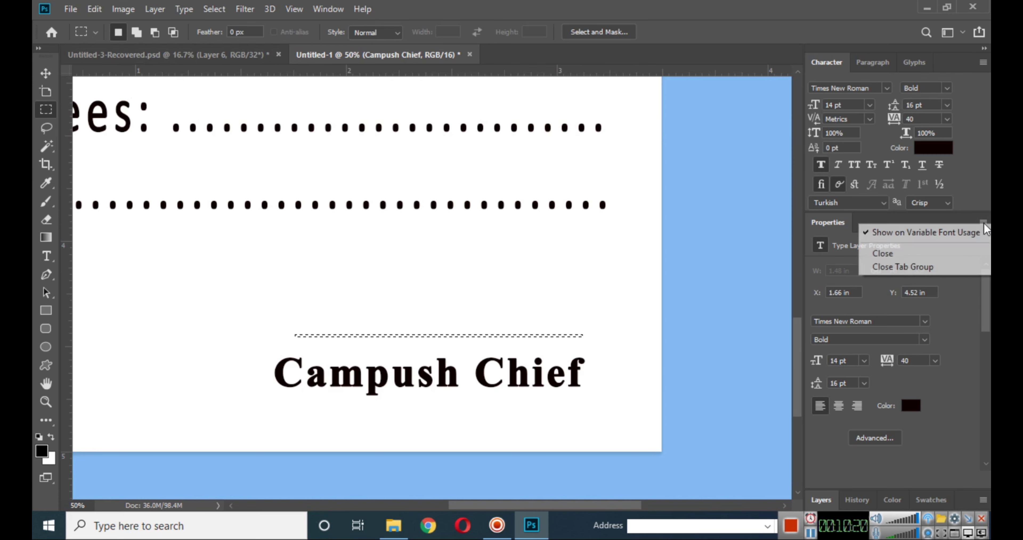
pyautogui.click(921, 257)
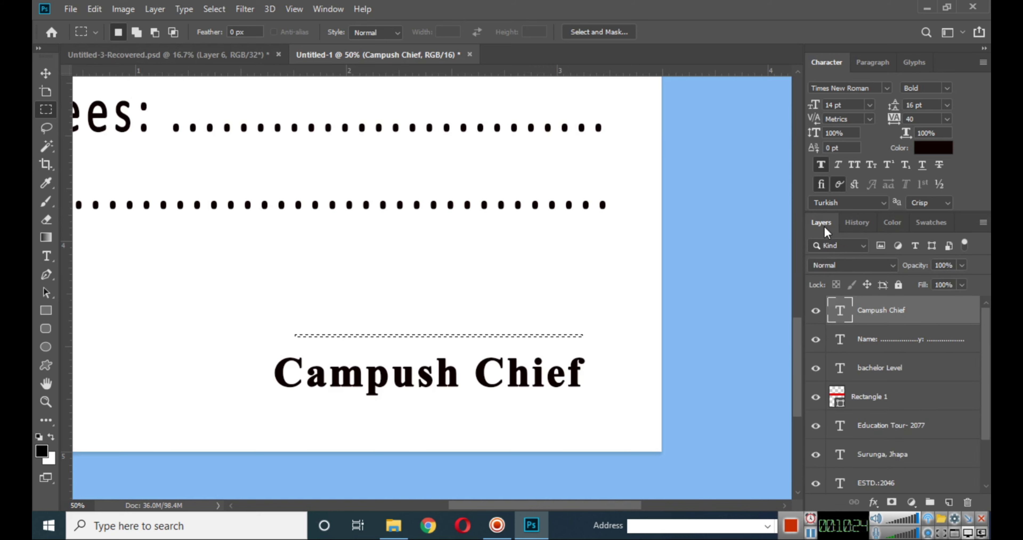
pyautogui.click(949, 502)
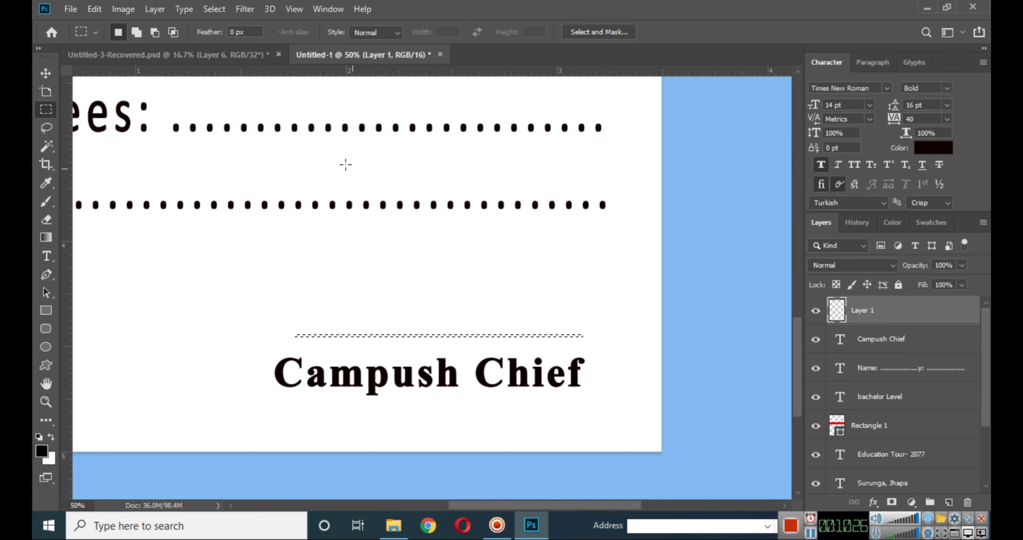
# - Stroke the strip with a 10 px black line and deselect it
pyautogui.click(94, 9)
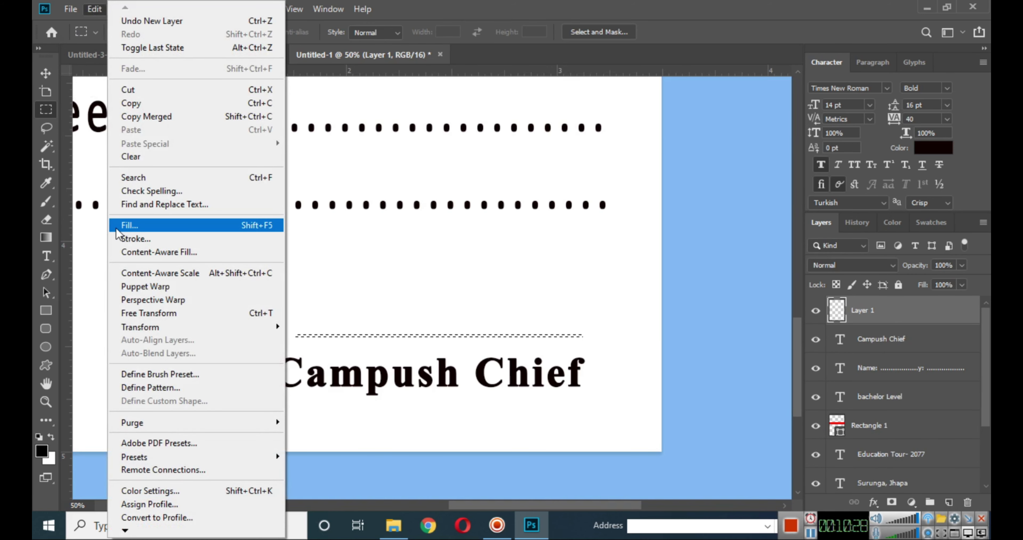
pyautogui.click(120, 238)
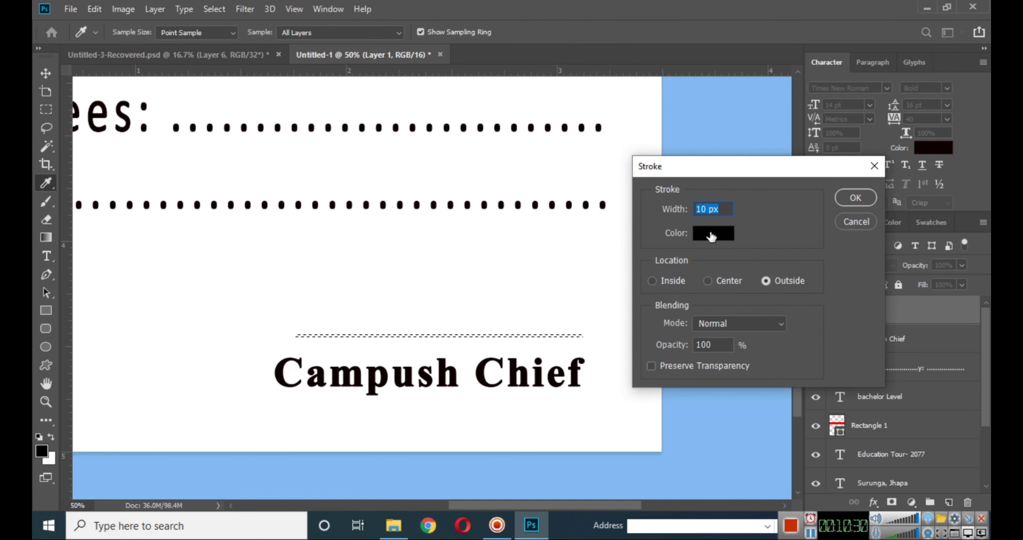
pyautogui.click(852, 195)
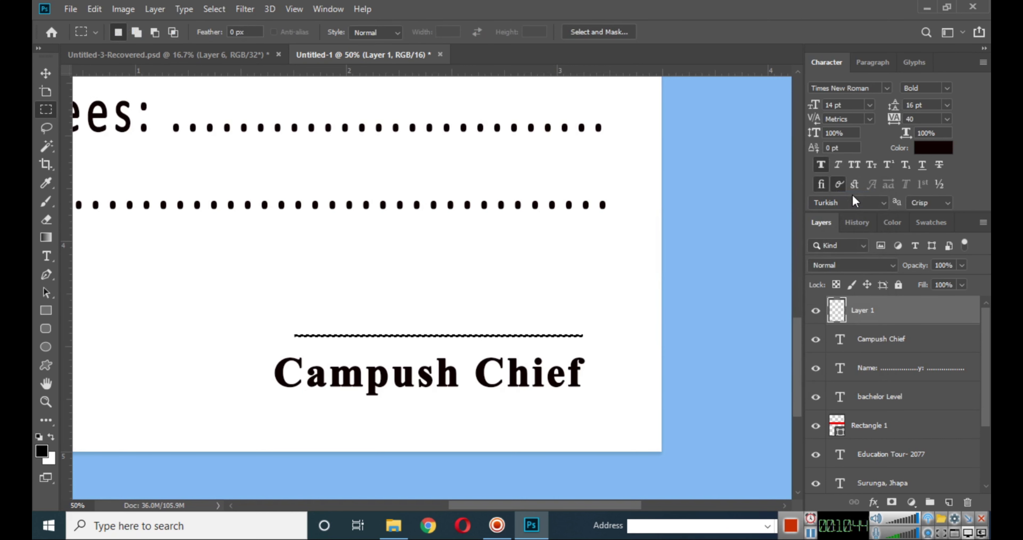
pyautogui.hotkey('ctrl', 'd')
# - Stretch the signature line further left, nudge it slightly down, and commit the transform
pyautogui.hotkey('ctrl', 't')
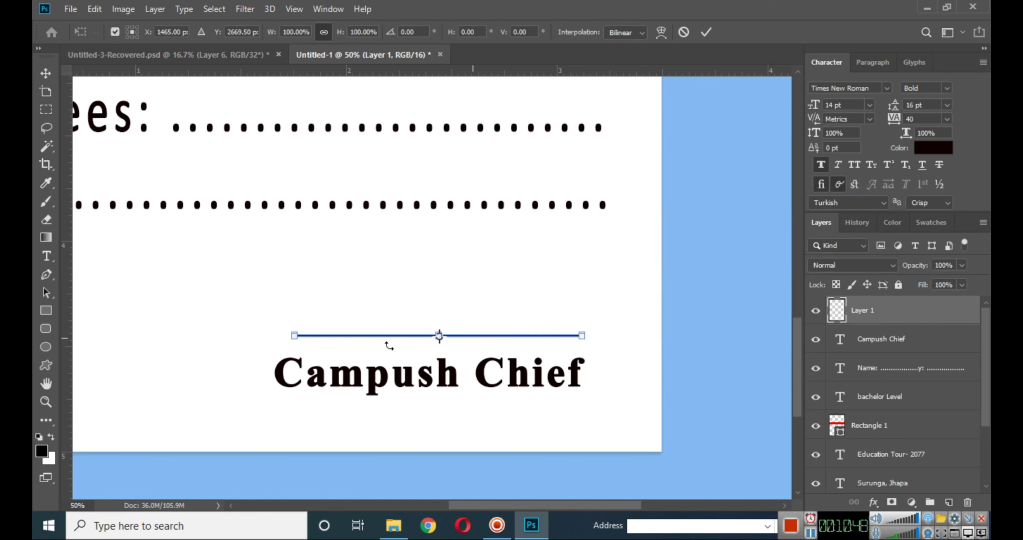
pyautogui.keyDown('ctrl'); pyautogui.click(301, 336); pyautogui.keyUp('ctrl')
pyautogui.keyDown('ctrl'); pyautogui.click(302, 338); pyautogui.keyUp('ctrl')
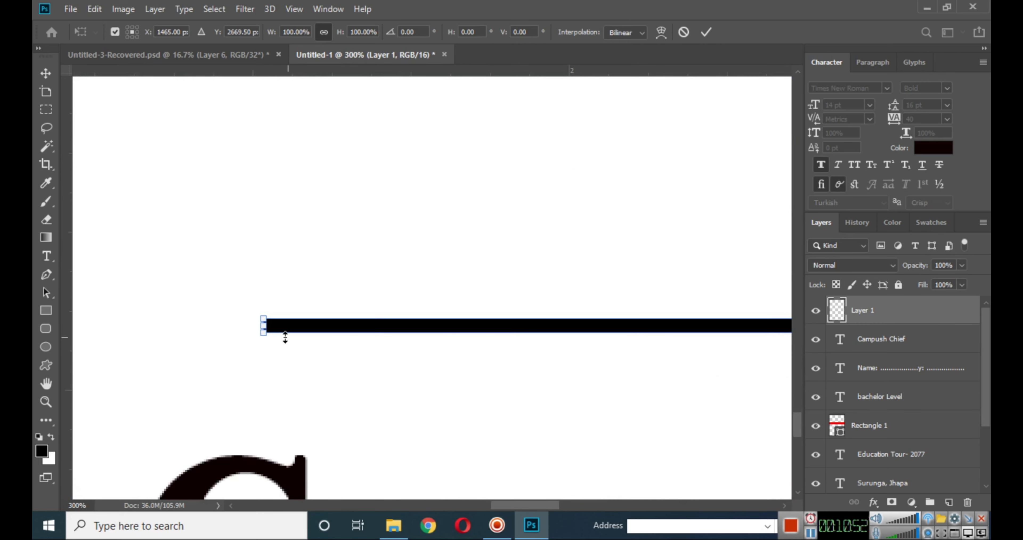
pyautogui.moveTo(262, 325); pyautogui.dragTo(181, 326)
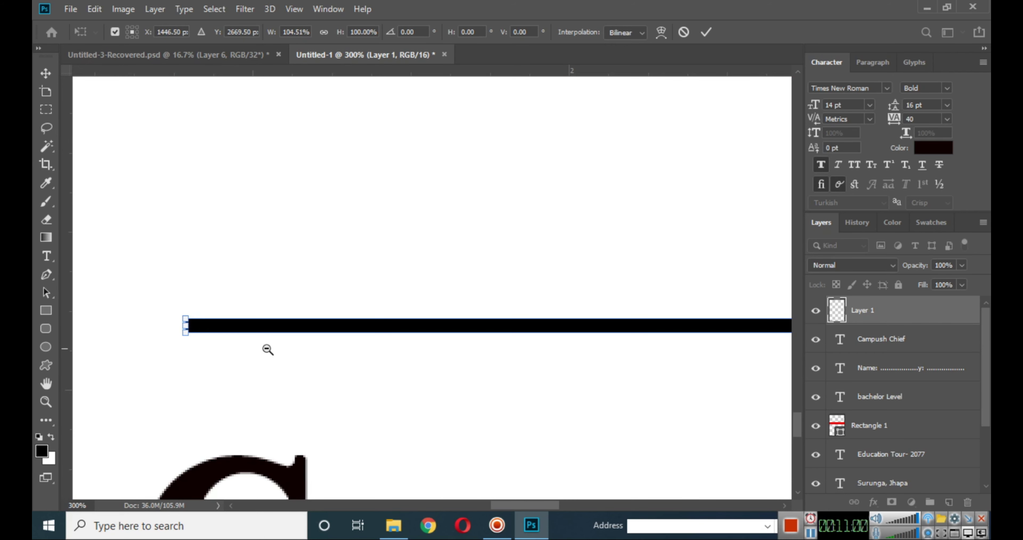
pyautogui.keyDown('alt'); pyautogui.click(290, 351); pyautogui.keyUp('alt')
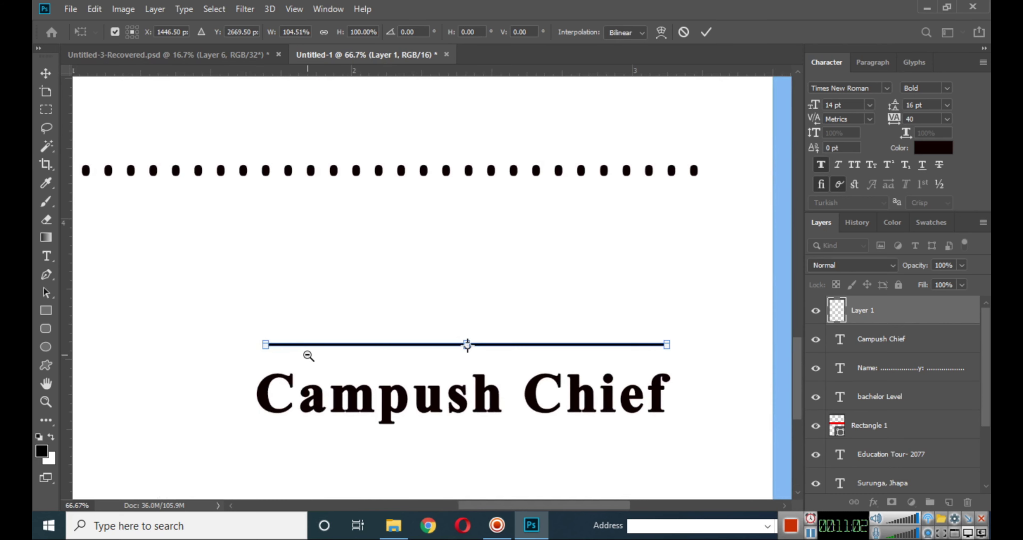
pyautogui.press('Down')
pyautogui.press('Down')
pyautogui.press('Down')
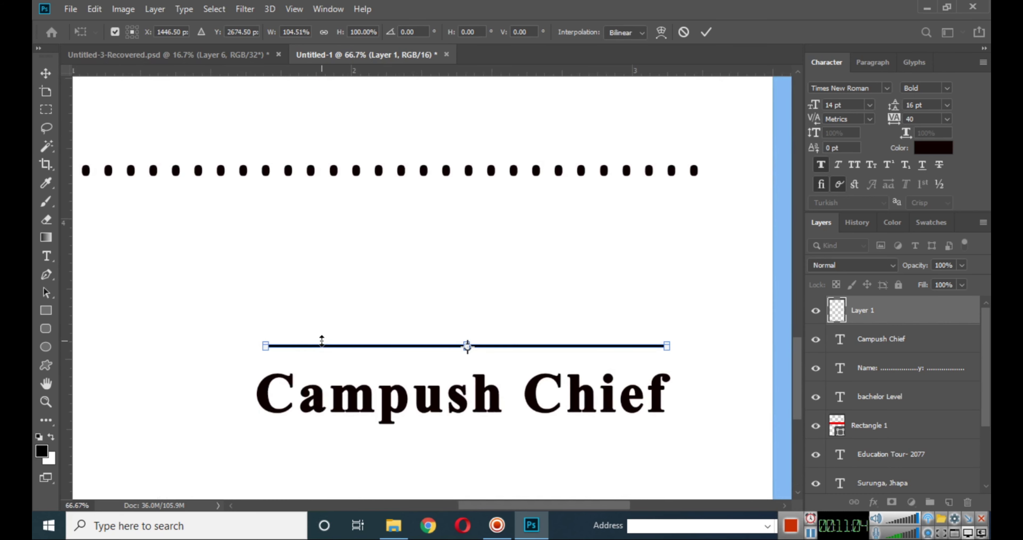
pyautogui.press('Return')
pyautogui.hotkey('ctrl', '-')
pyautogui.hotkey('ctrl', '-')
pyautogui.hotkey('ctrl', '-')
# - Zoom out to show the whole card and select all of it
pyautogui.moveTo(446, 289); pyautogui.dragTo(530, 422)
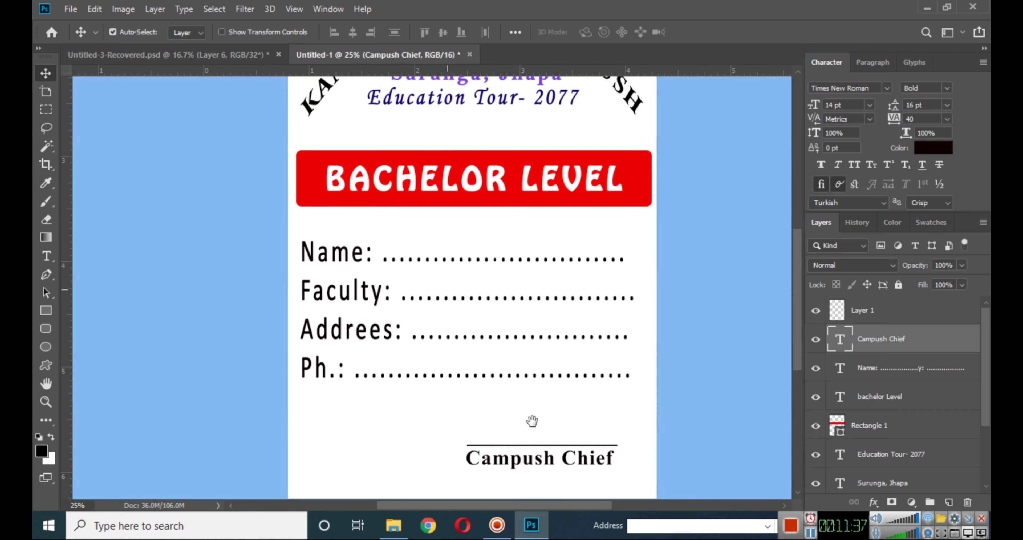
pyautogui.hotkey('ctrl', '-')
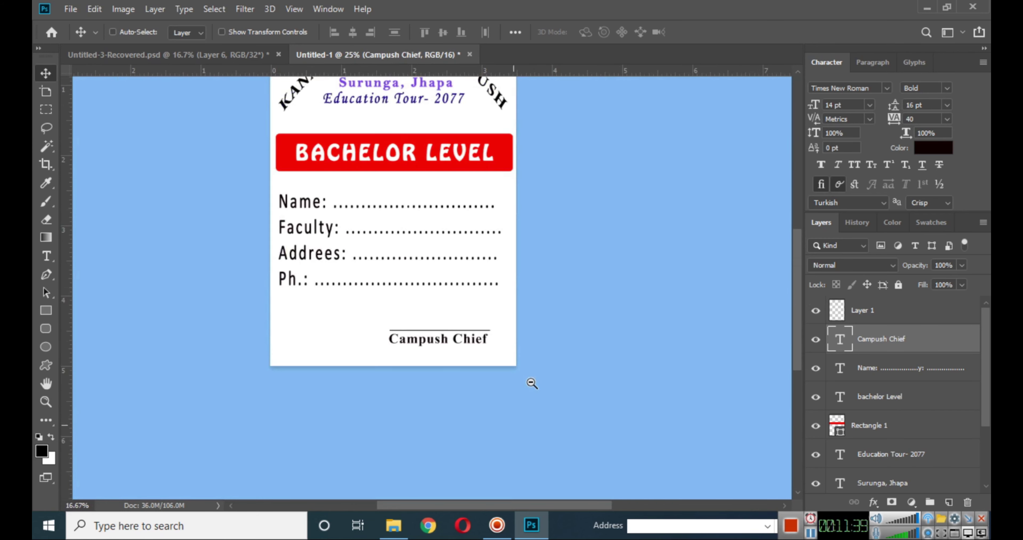
pyautogui.moveTo(446, 300); pyautogui.dragTo(533, 413)
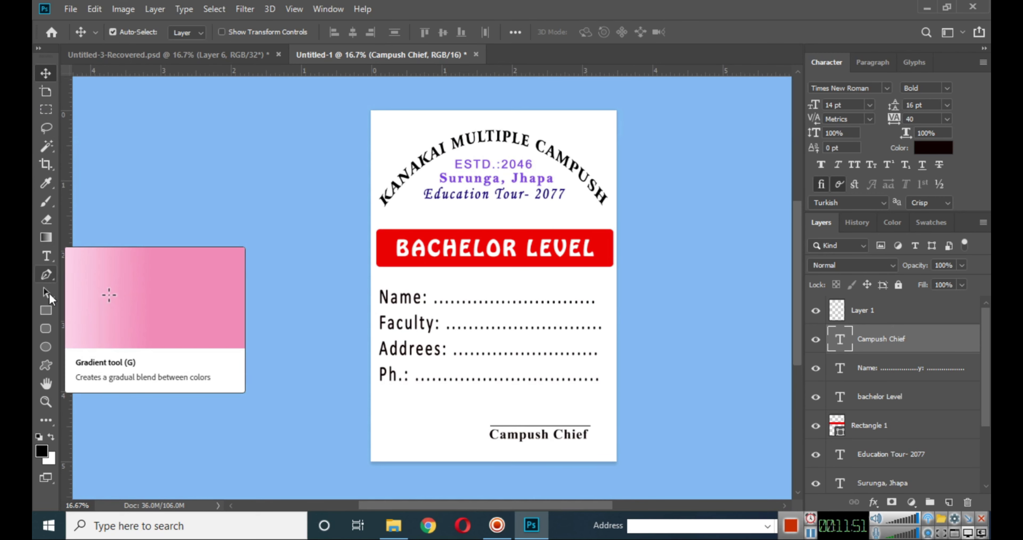
pyautogui.click(46, 310)
pyautogui.hotkey('ctrl', 'a')
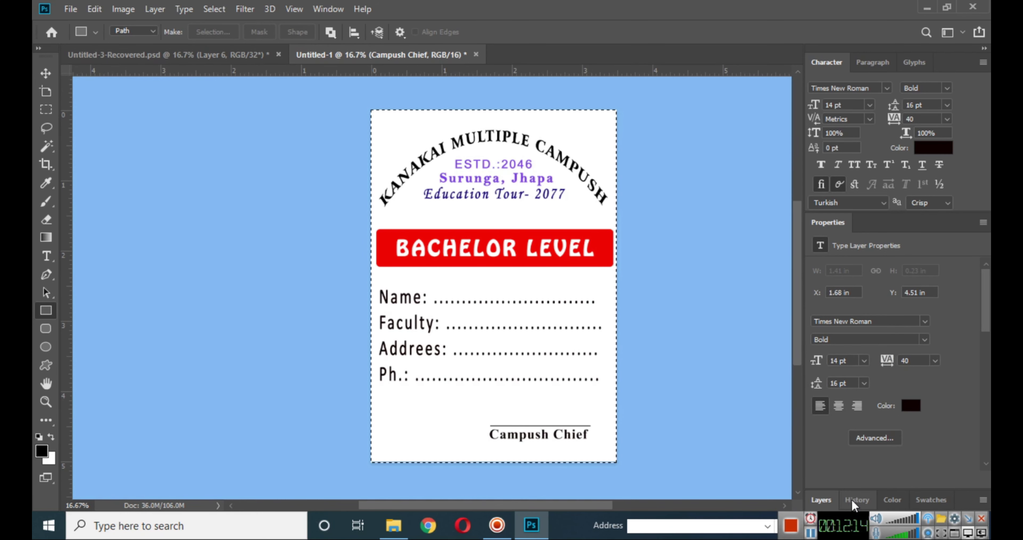
# - Add a new Layer 2 and stroke the selection with a dark blue border
pyautogui.click(831, 499)
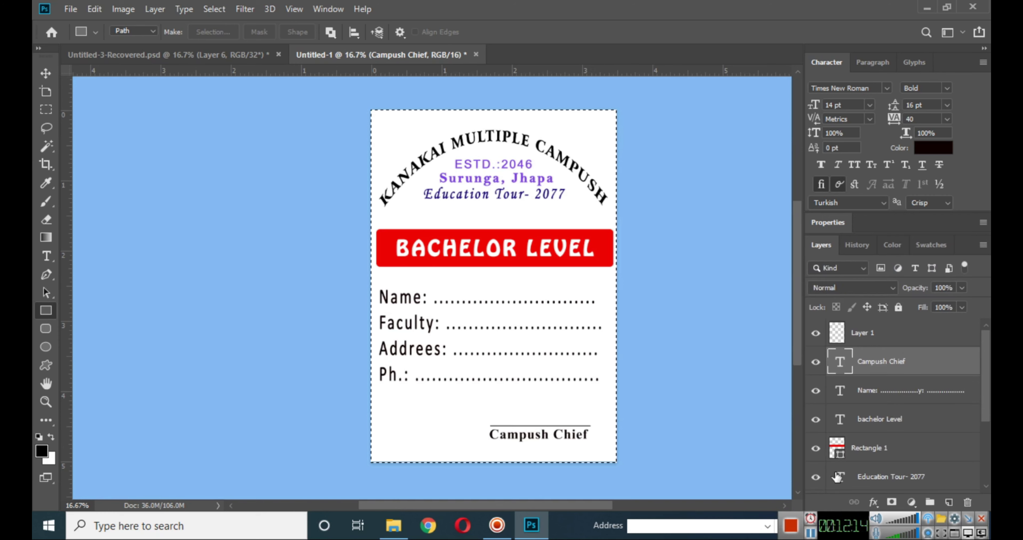
pyautogui.click(949, 503)
pyautogui.click(96, 9)
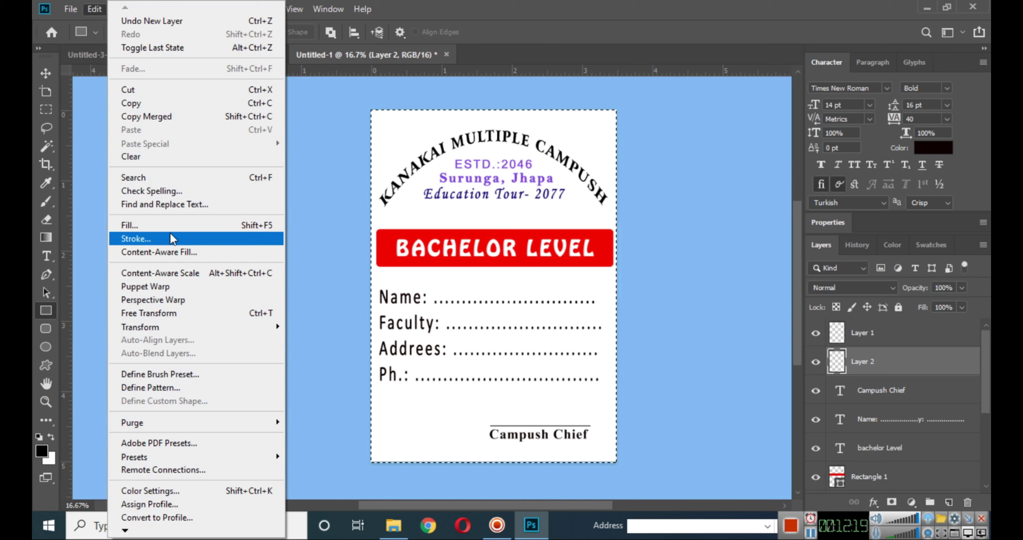
pyautogui.click(136, 238)
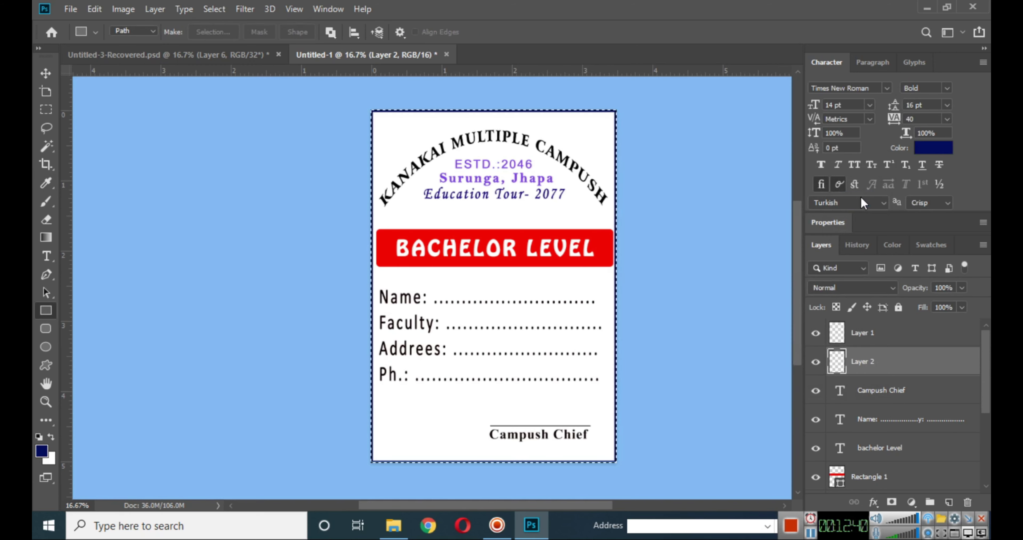
pyautogui.click(35, 68)
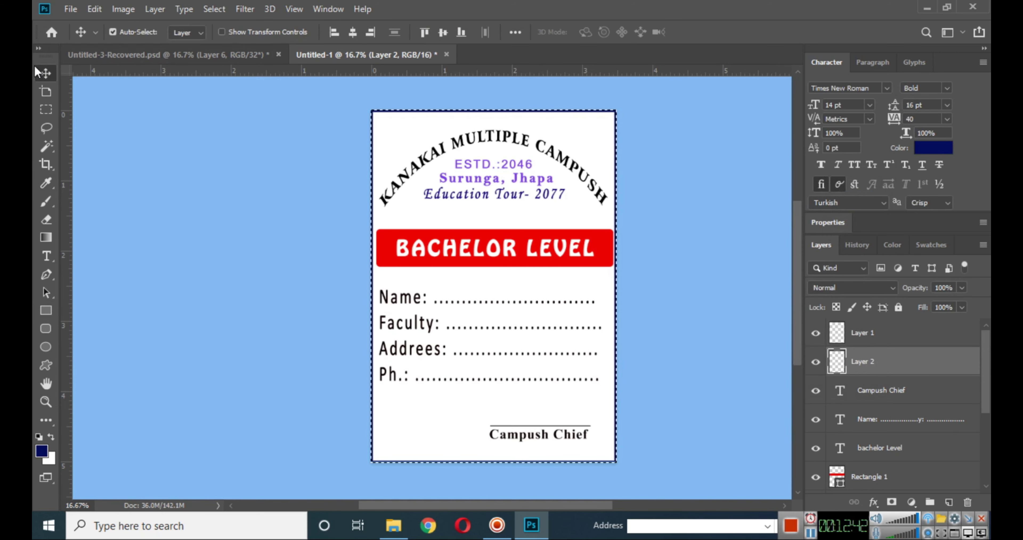
# - Free-transform the border, dragging its bottom edge to line up with the card's lower edge
pyautogui.hotkey('ctrl', 'd')
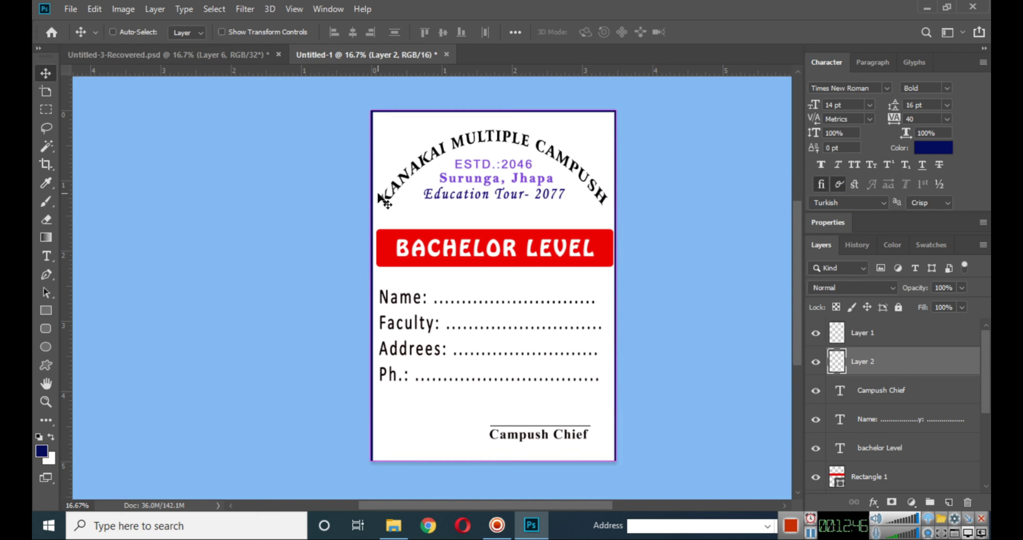
pyautogui.hotkey('ctrl', 't')
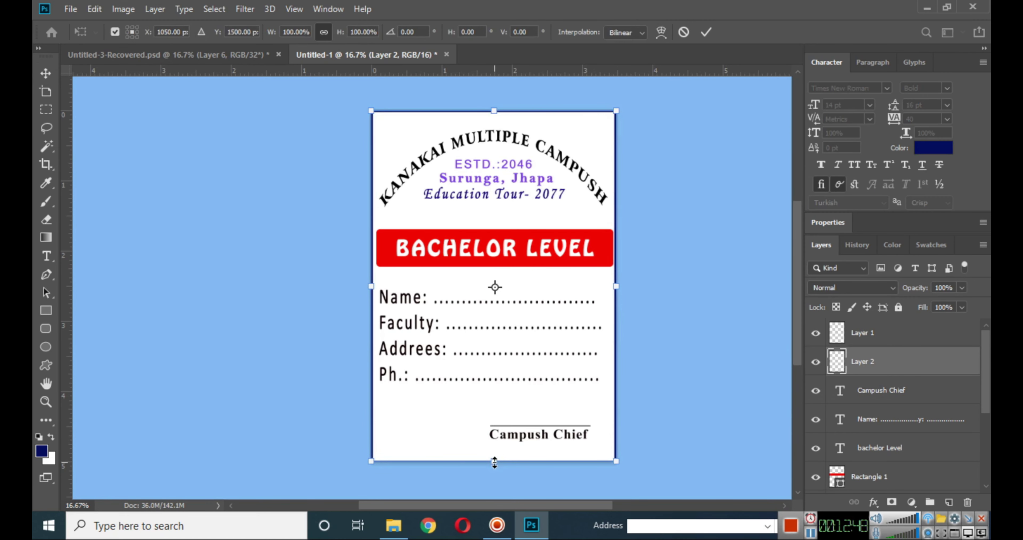
pyautogui.moveTo(494, 460); pyautogui.dragTo(499, 453)
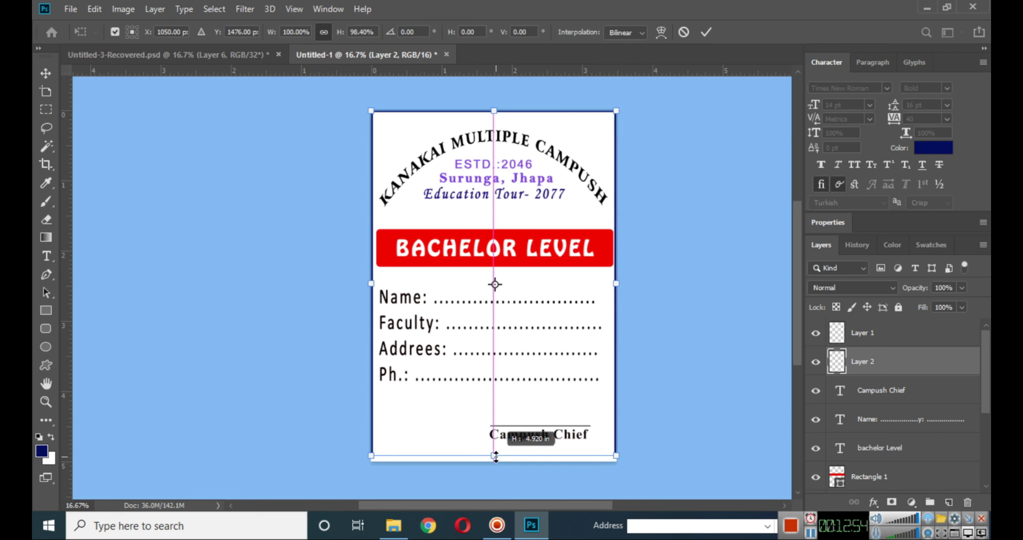
pyautogui.scroll(1, 499, 456)
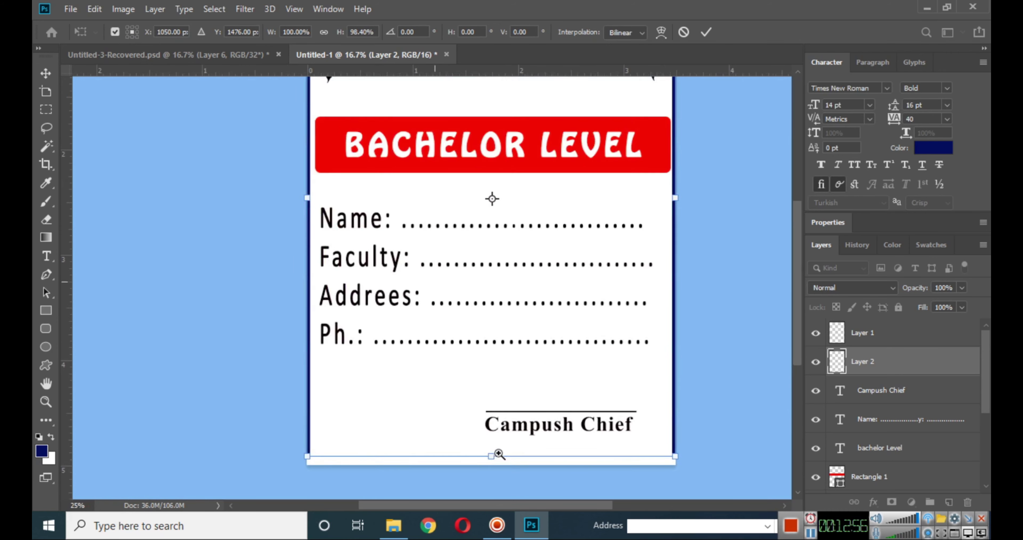
pyautogui.scroll(1, 497, 458)
pyautogui.scroll(1, 489, 458)
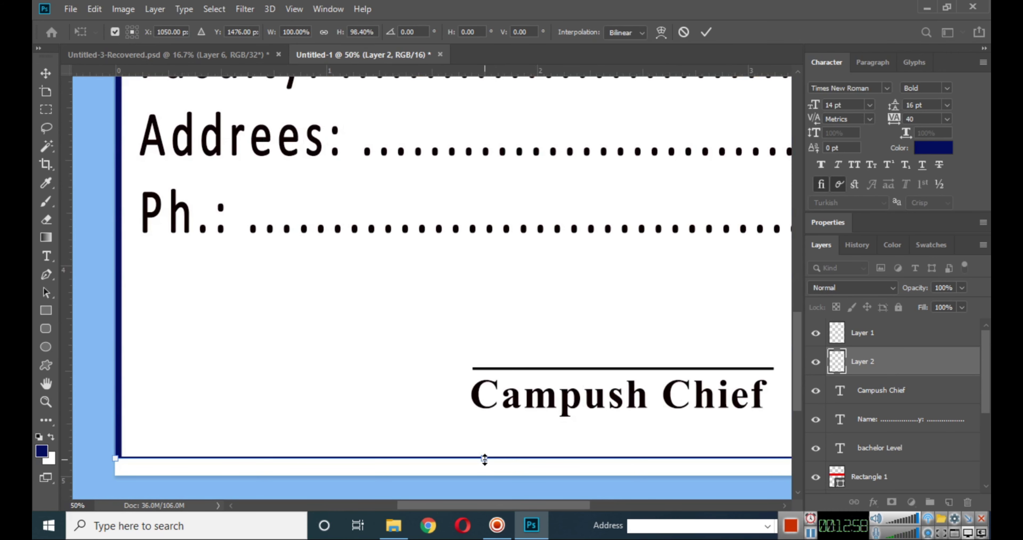
pyautogui.moveTo(485, 459); pyautogui.dragTo(488, 470)
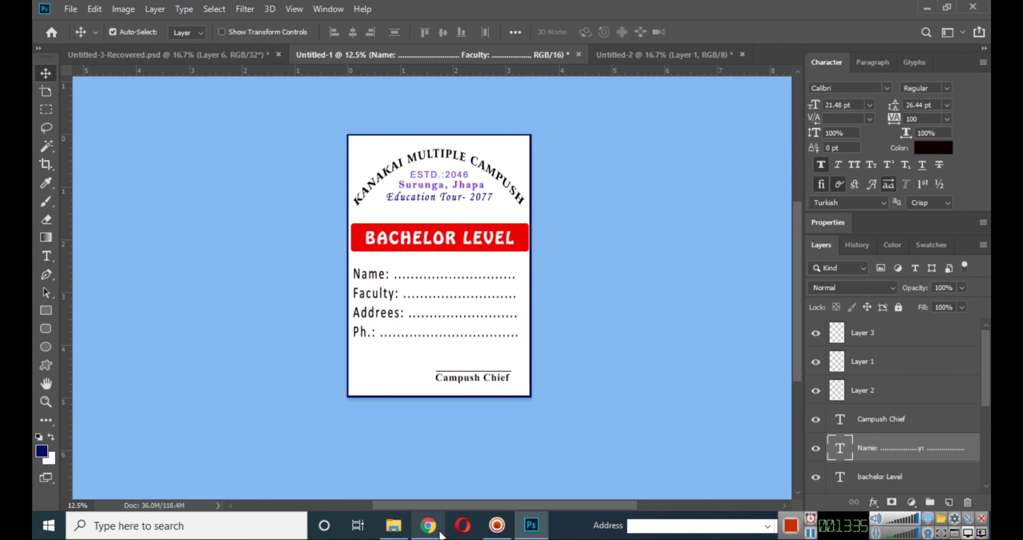
pyautogui.click(429, 525)
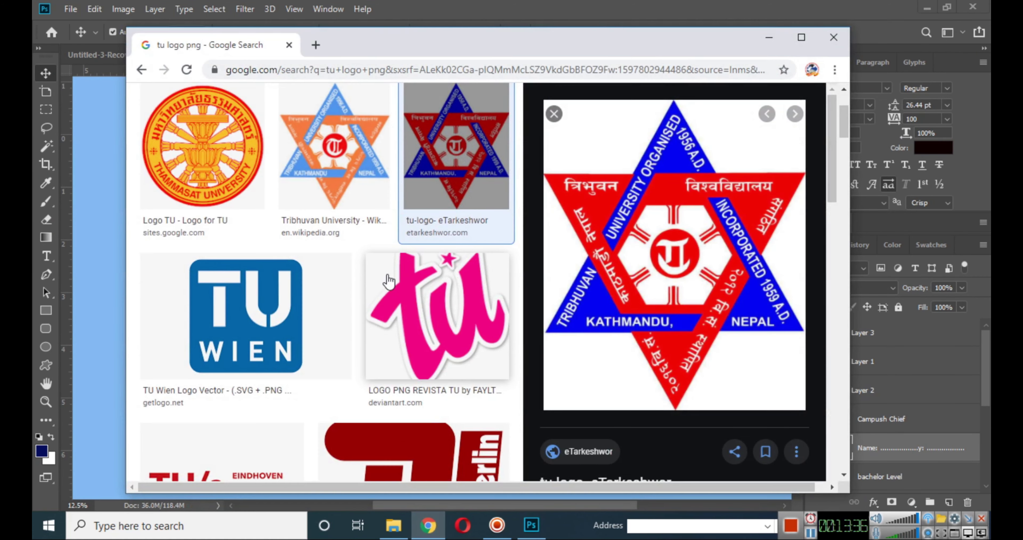
# - Copy the Tribhuvan University logo image from Google and minimize Chrome
pyautogui.rightClick(635, 267)
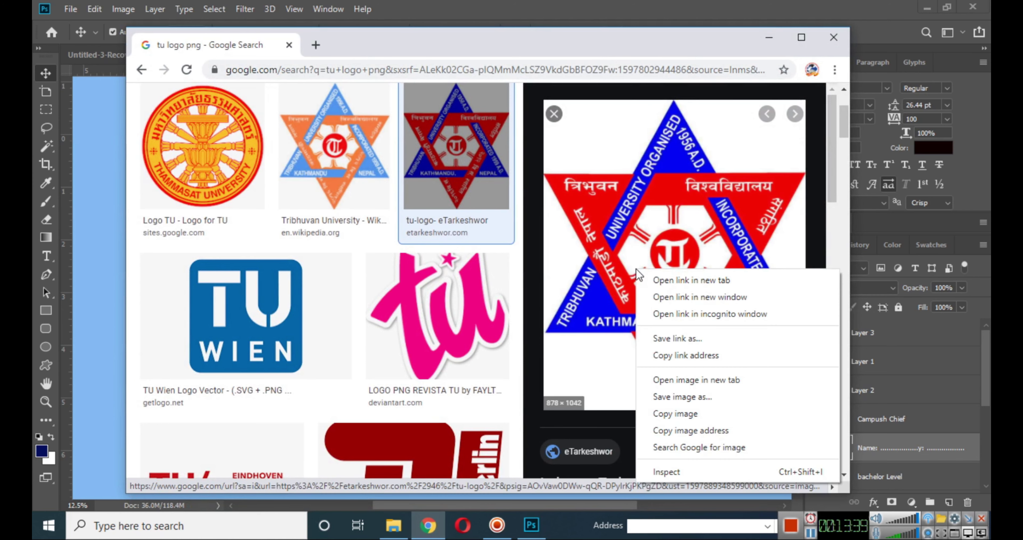
pyautogui.click(684, 415)
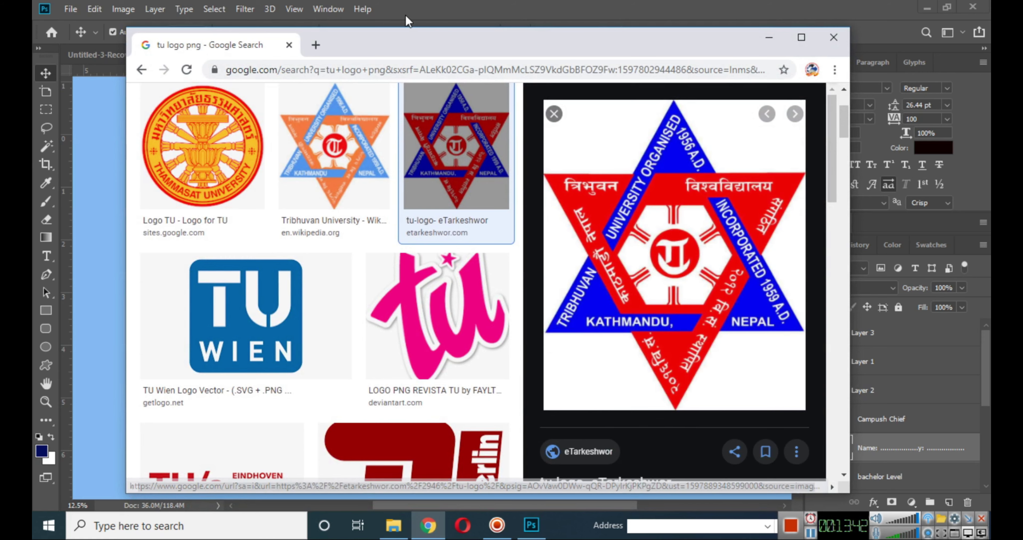
pyautogui.click(768, 36)
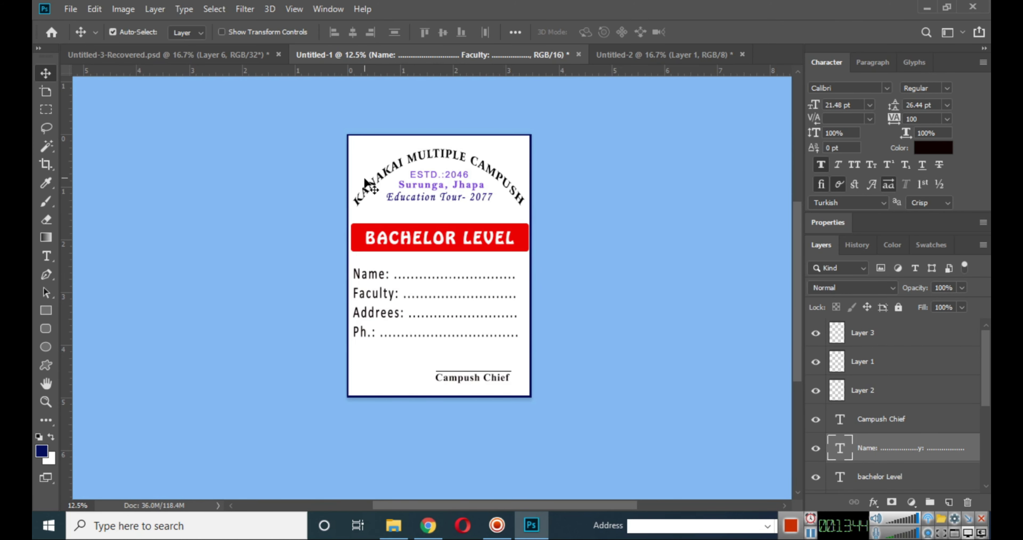
# - Paste the TU logo, centre it over the red bar, and scale it to about 159%
pyautogui.hotkey('ctrl', 'v')
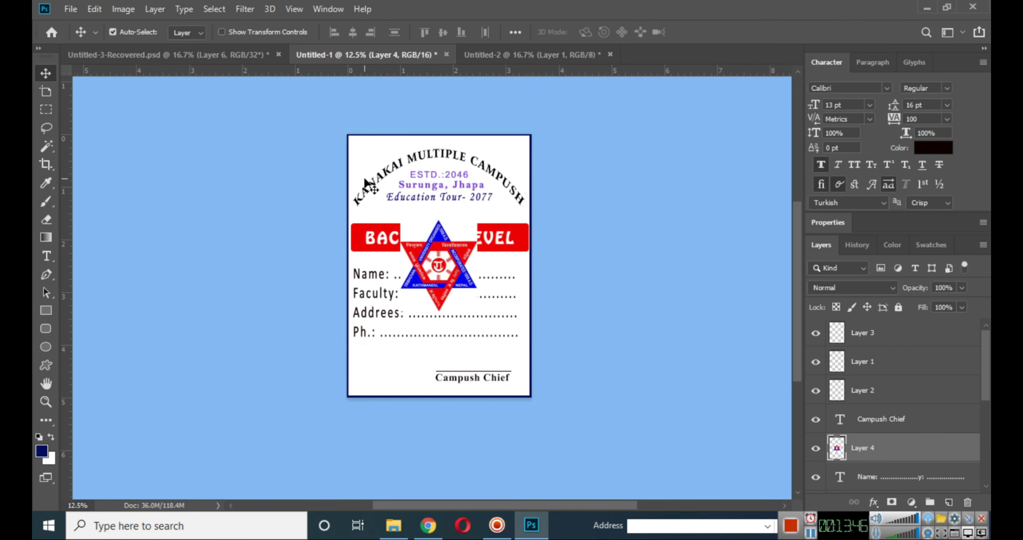
pyautogui.moveTo(455, 358)
pyautogui.mouseDown()
pyautogui.moveTo(439, 224)
pyautogui.moveTo(439, 239)
pyautogui.moveTo(440, 253)
pyautogui.moveTo(444, 176)
pyautogui.moveTo(440, 257)
pyautogui.moveTo(439, 239)
pyautogui.mouseUp()
pyautogui.hotkey('ctrl', 't')
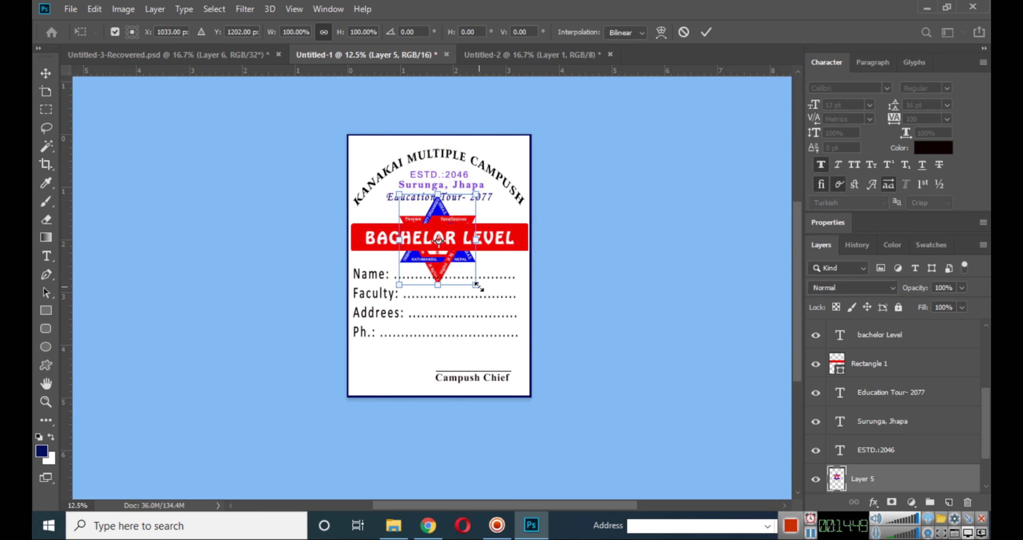
pyautogui.moveTo(476, 284)
pyautogui.mouseDown()
pyautogui.moveTo(482, 308)
pyautogui.moveTo(467, 278)
pyautogui.mouseUp()
pyautogui.hotkey('shift', 'Right')
pyautogui.hotkey('shift', 'Right')
pyautogui.hotkey('shift', 'Right')
pyautogui.hotkey('shift', 'Right')
pyautogui.hotkey('shift', 'Right')
pyautogui.hotkey('shift', 'Right')
pyautogui.hotkey('shift', 'Right')
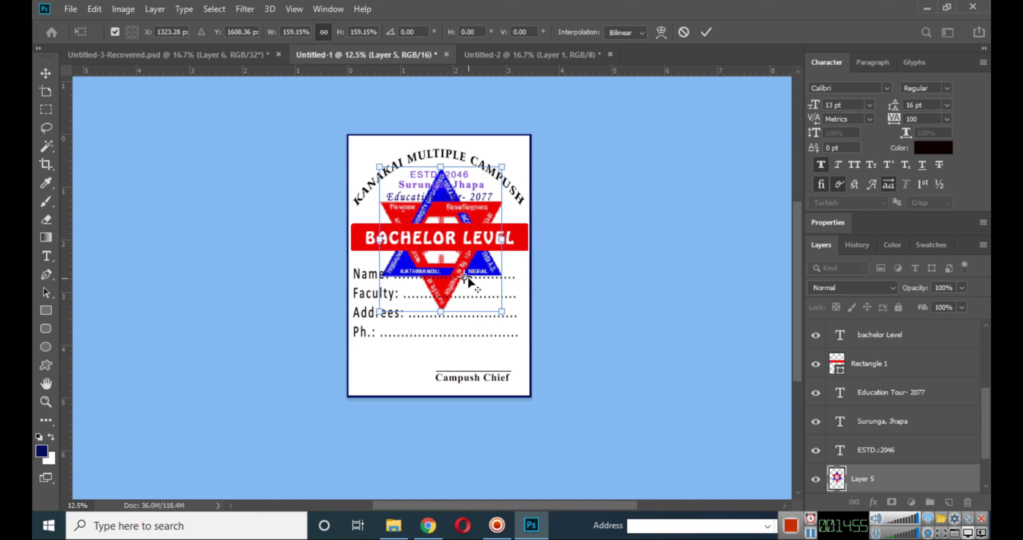
pyautogui.press('Return')
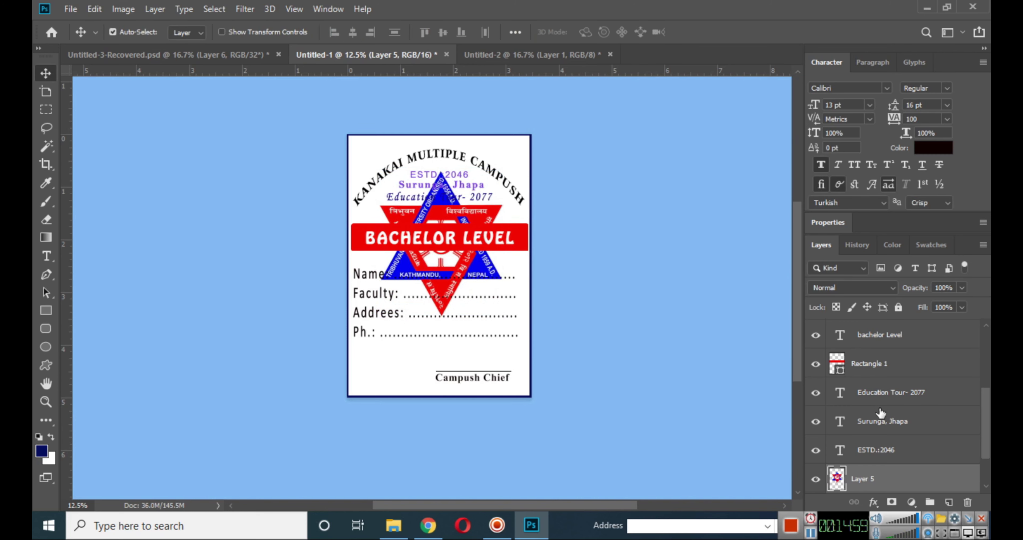
# - Reorder the layers so logo Layer 5 sits just above Kanakai Multiple Campush, below the text layers
pyautogui.click(878, 437)
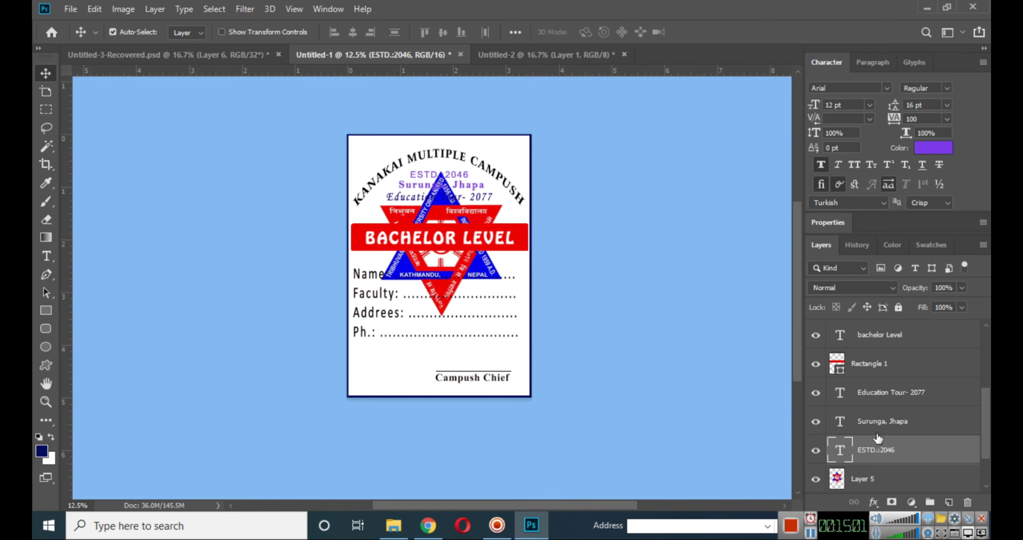
pyautogui.moveTo(876, 423); pyautogui.dragTo(881, 483)
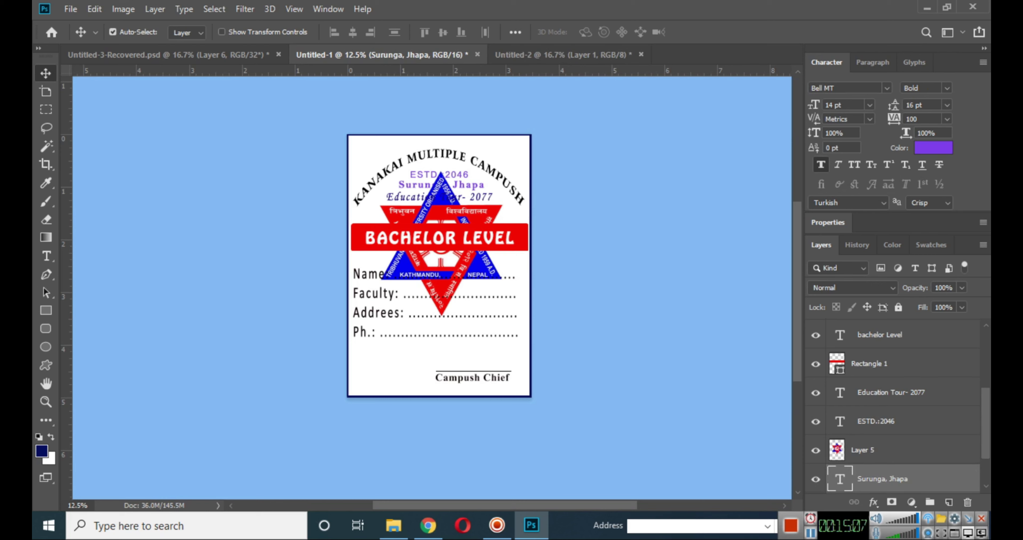
pyautogui.moveTo(983, 406); pyautogui.dragTo(984, 429)
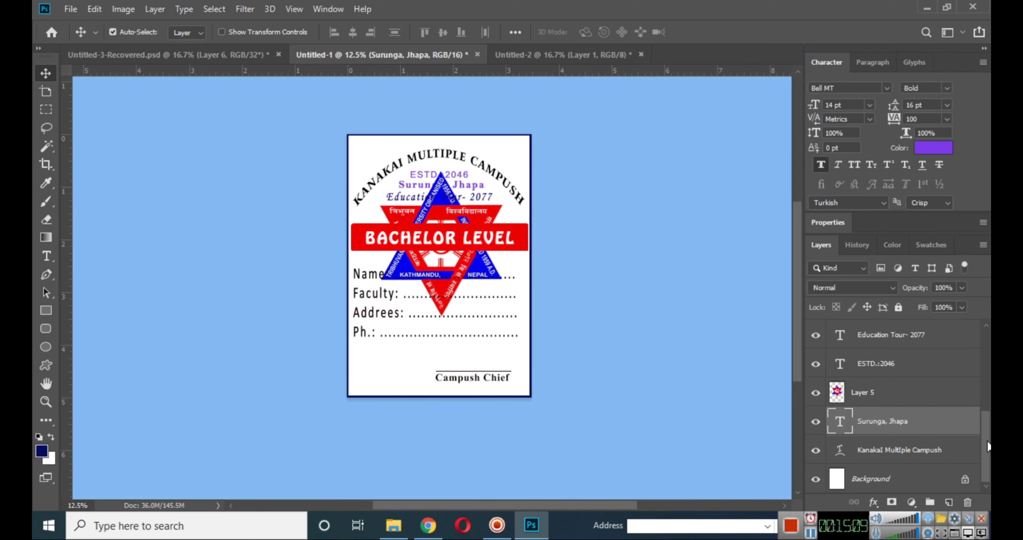
pyautogui.moveTo(909, 397); pyautogui.dragTo(919, 454)
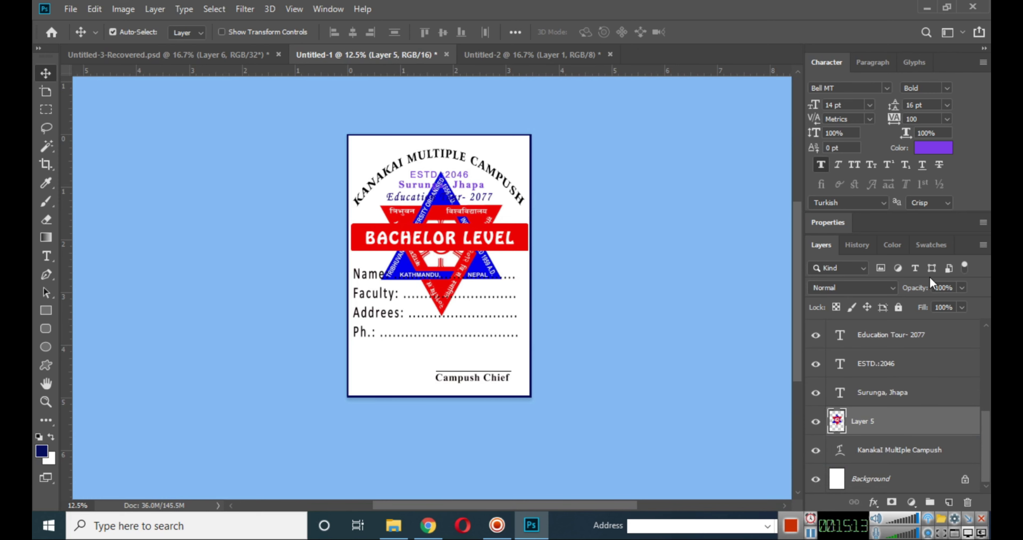
# - Lower the logo Layer 5 opacity to 18% so it reads as a faint watermark
pyautogui.moveTo(954, 287); pyautogui.dragTo(921, 296)
pyautogui.click(961, 287)
pyautogui.click(962, 287)
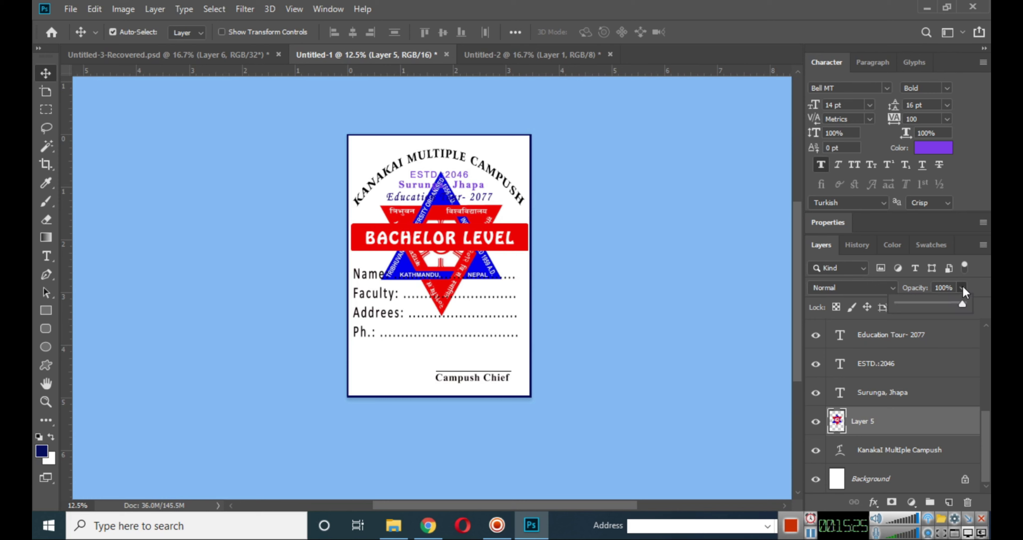
pyautogui.moveTo(952, 306); pyautogui.dragTo(908, 319)
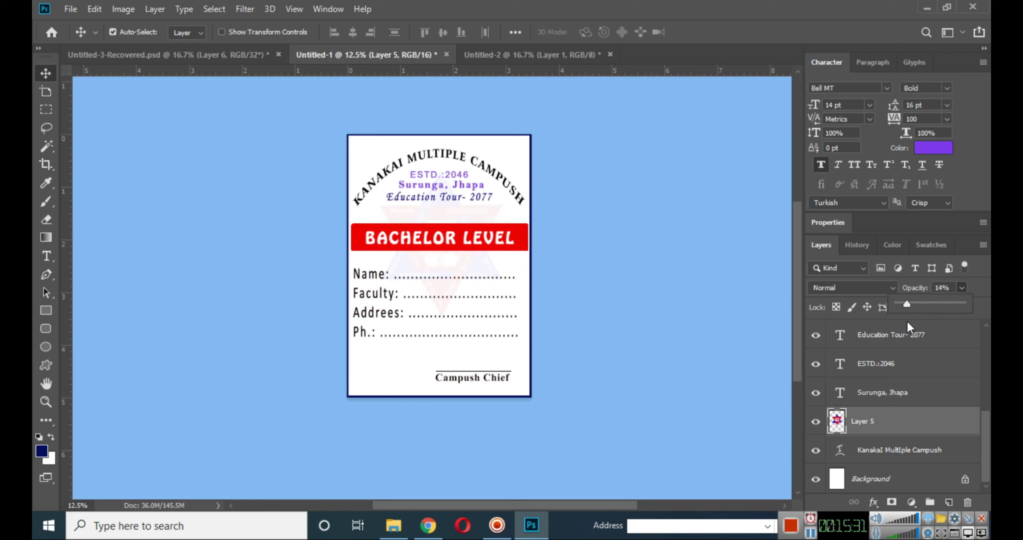
pyautogui.moveTo(903, 322); pyautogui.dragTo(910, 321)
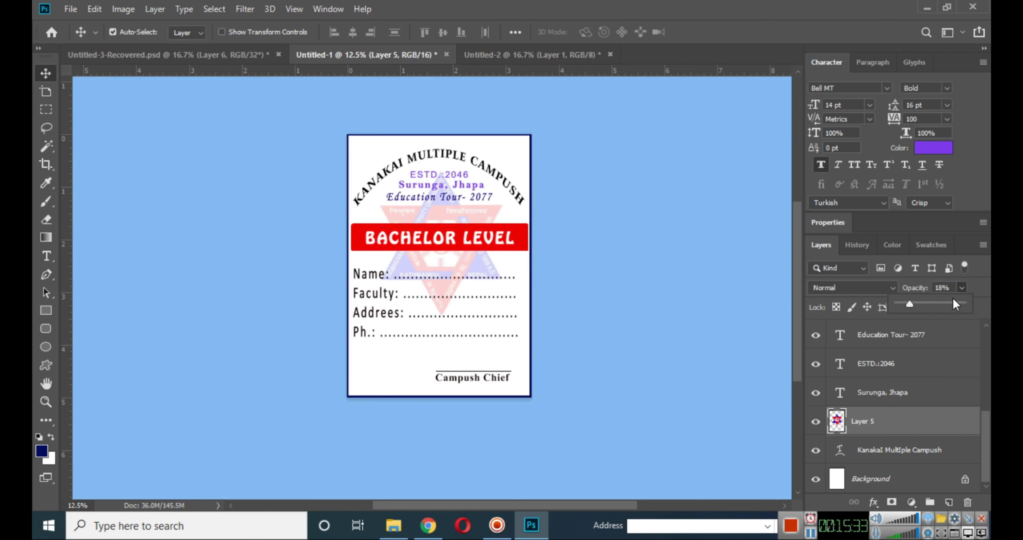
pyautogui.click(981, 282)
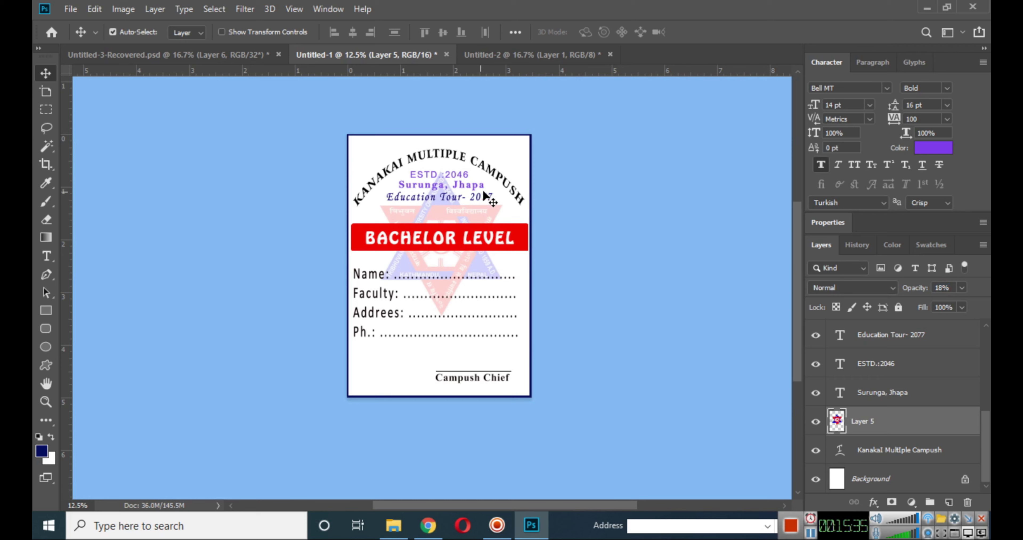
pyautogui.click(477, 186)
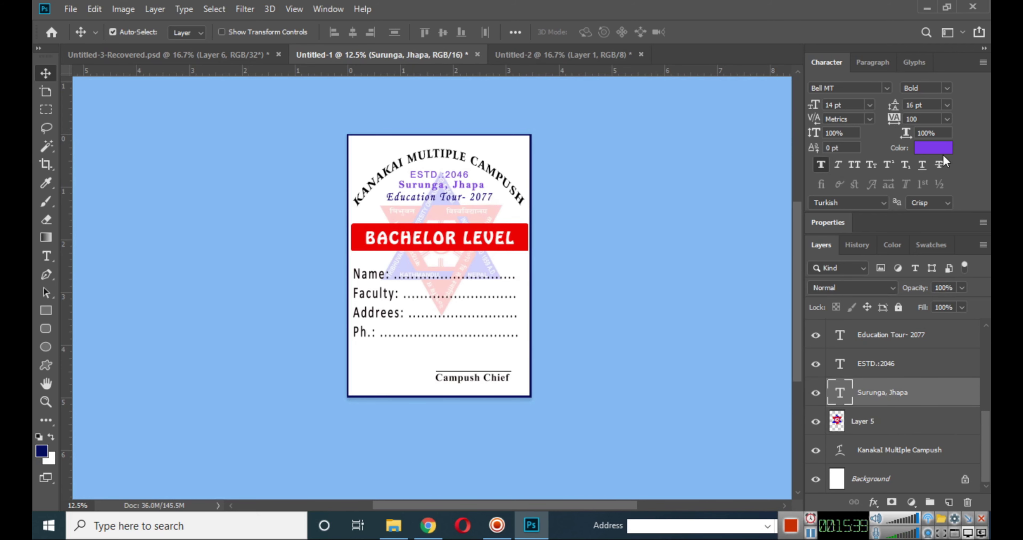
# - Set the Surunga, Jhapa text colour to a near-black shade
pyautogui.click(933, 147)
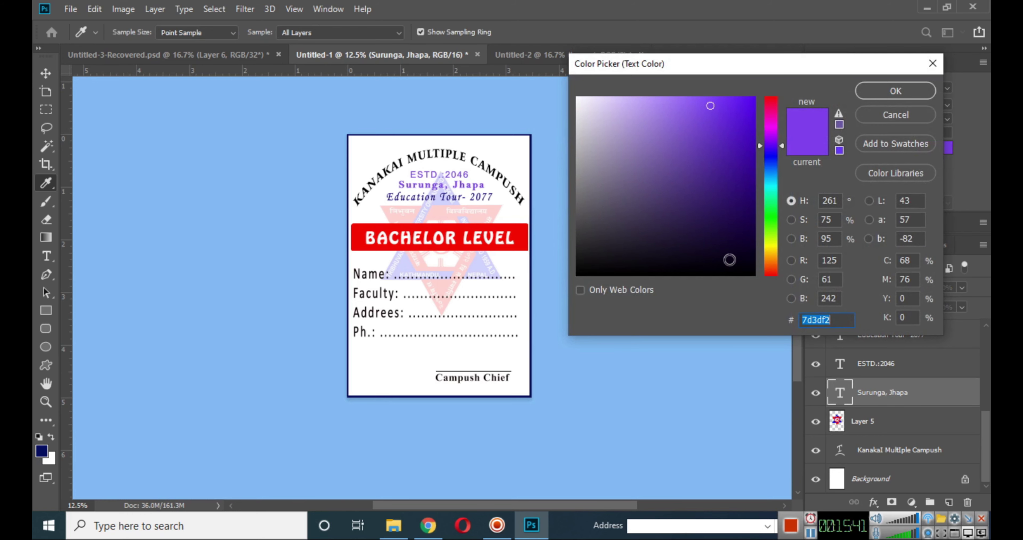
pyautogui.click(729, 259)
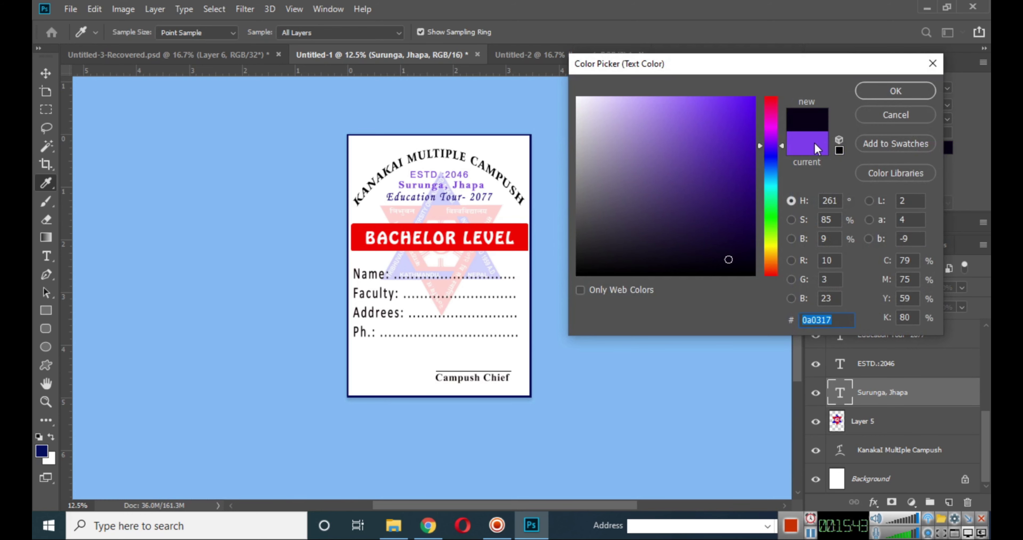
pyautogui.click(896, 92)
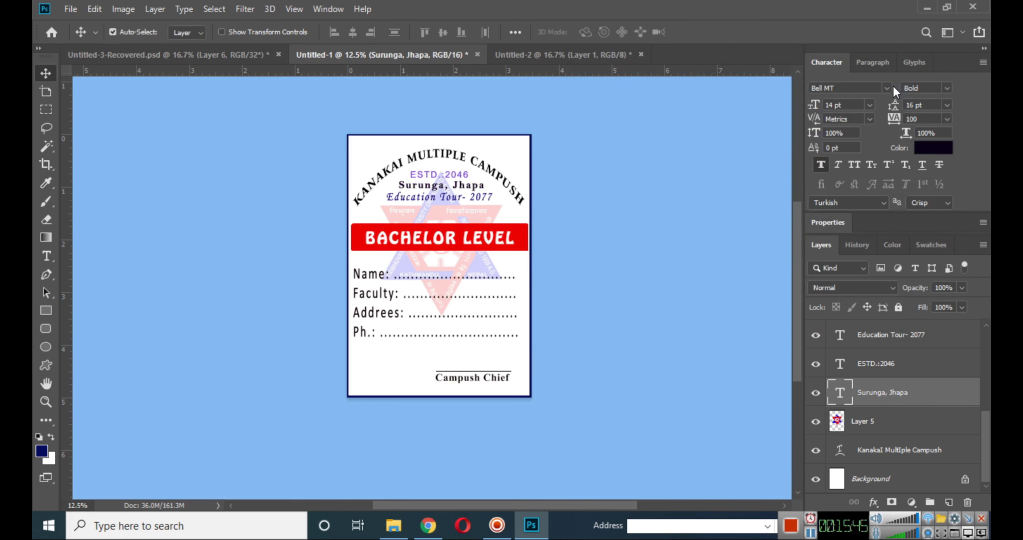
# - Recolour the Education Tour- 2077 line near-black (0b0801)
pyautogui.click(461, 198)
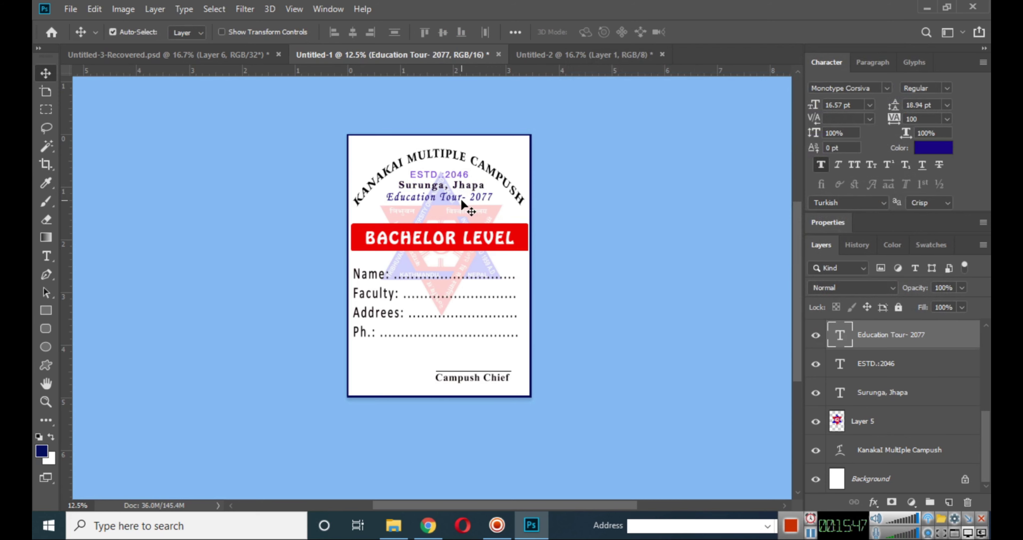
pyautogui.click(930, 149)
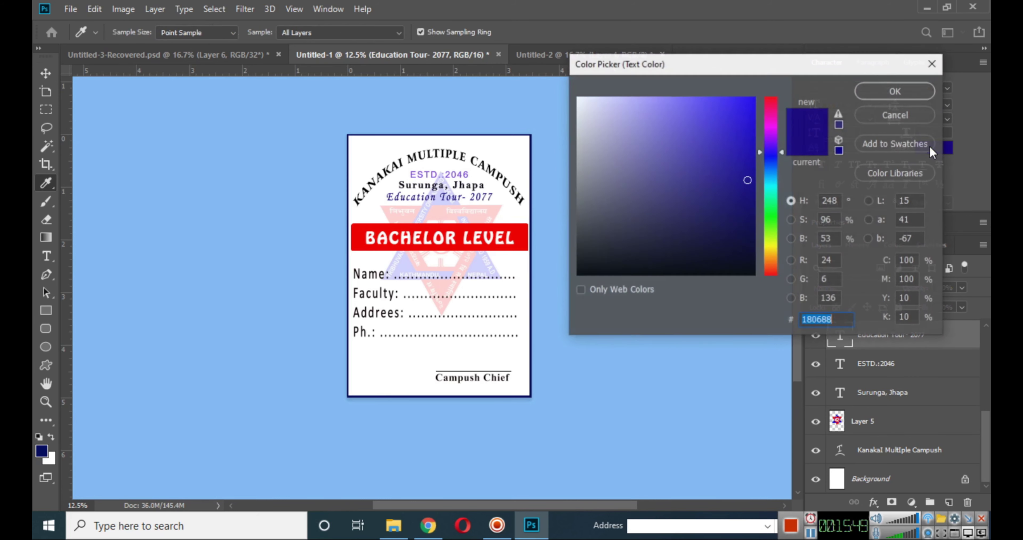
pyautogui.click(770, 254)
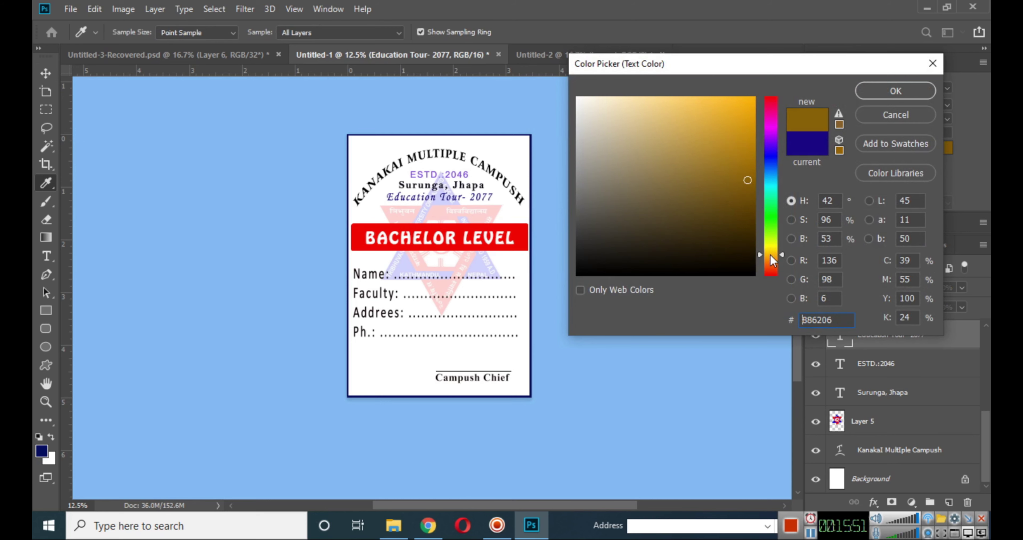
pyautogui.click(738, 114)
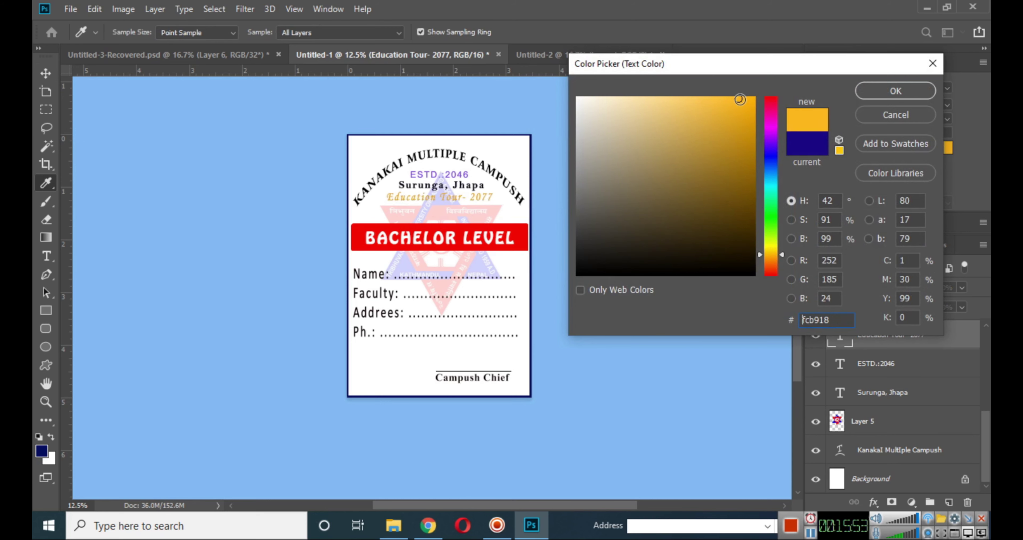
pyautogui.click(744, 268)
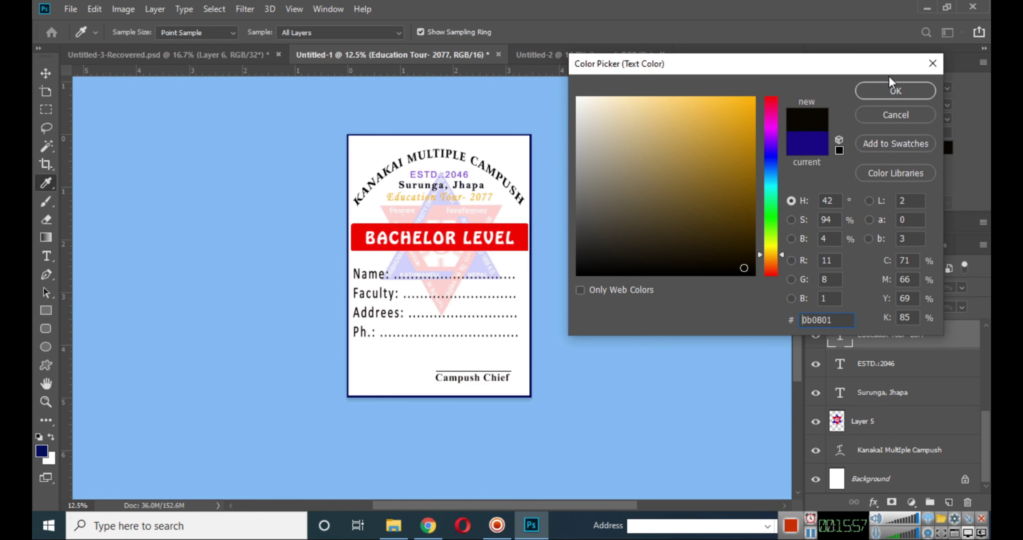
pyautogui.click(892, 91)
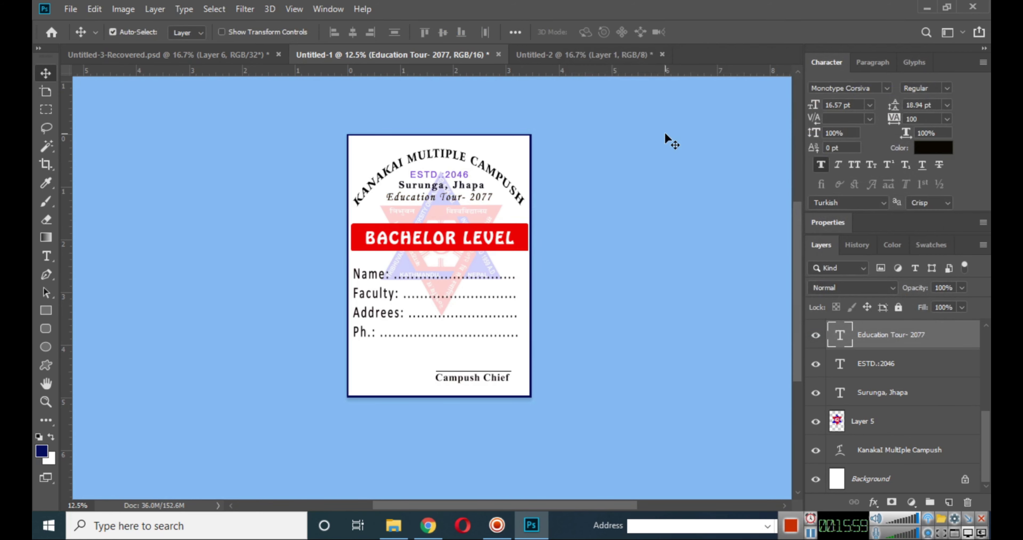
# - Give the Kanakai Multiple Campush title a very dark red-black colour (0b0202)
pyautogui.click(456, 169)
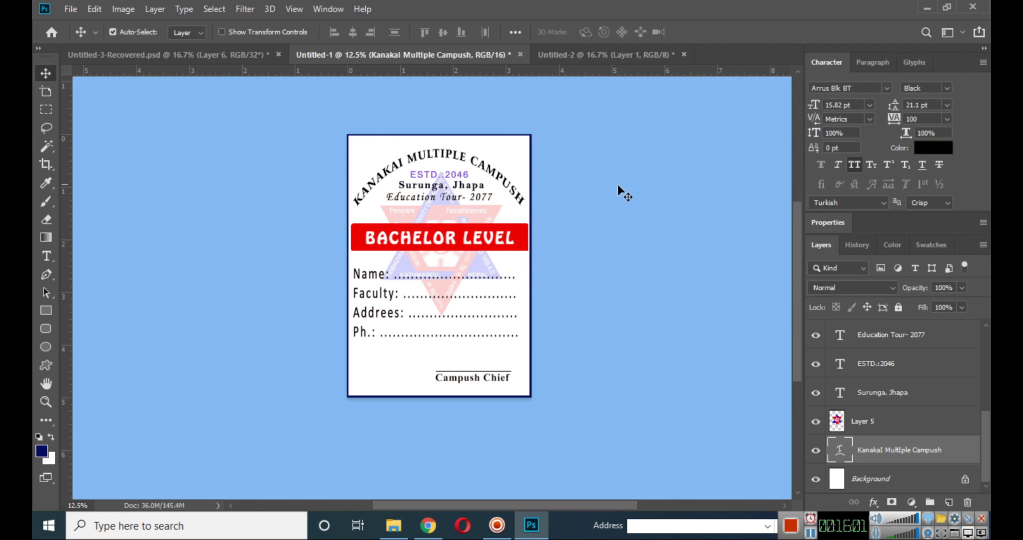
pyautogui.click(946, 145)
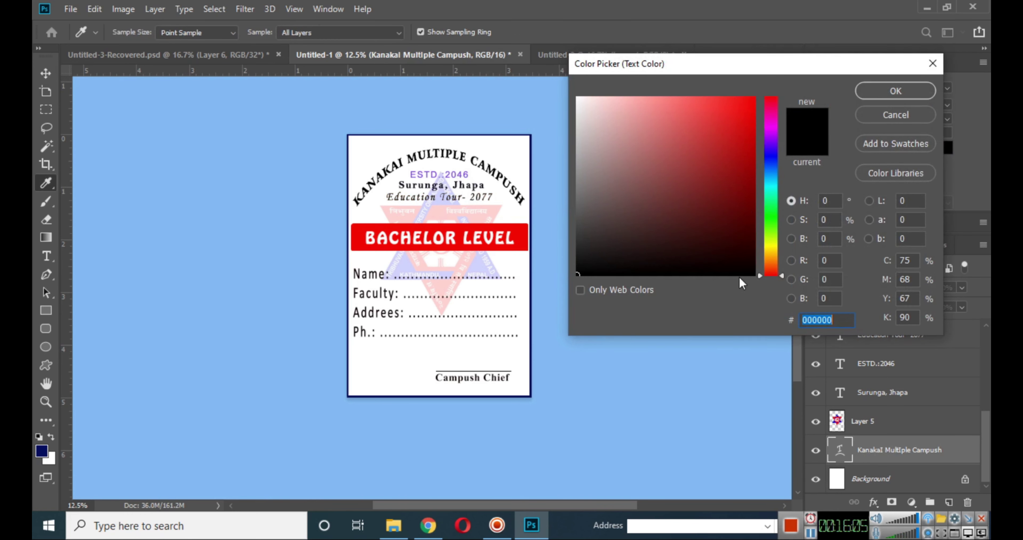
pyautogui.click(724, 268)
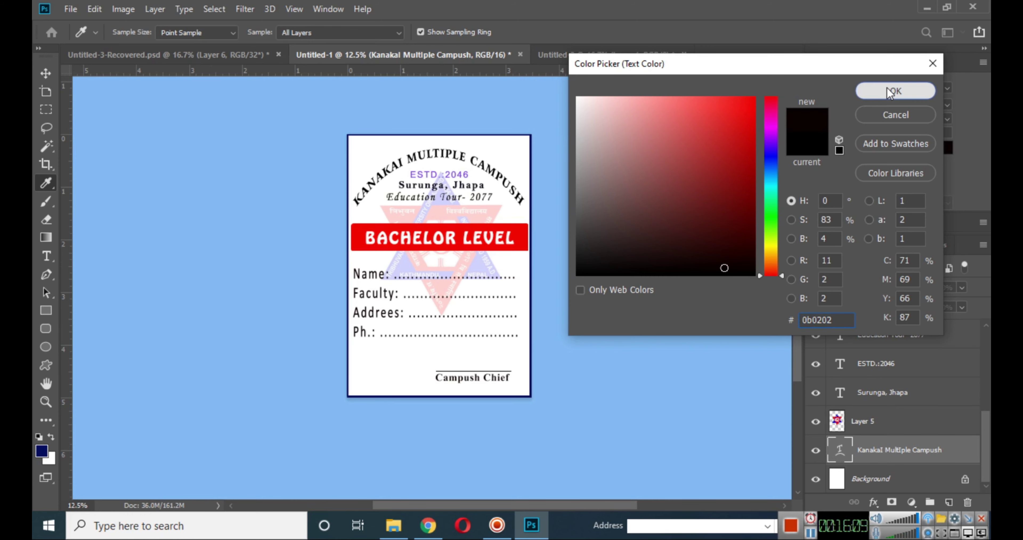
pyautogui.click(882, 91)
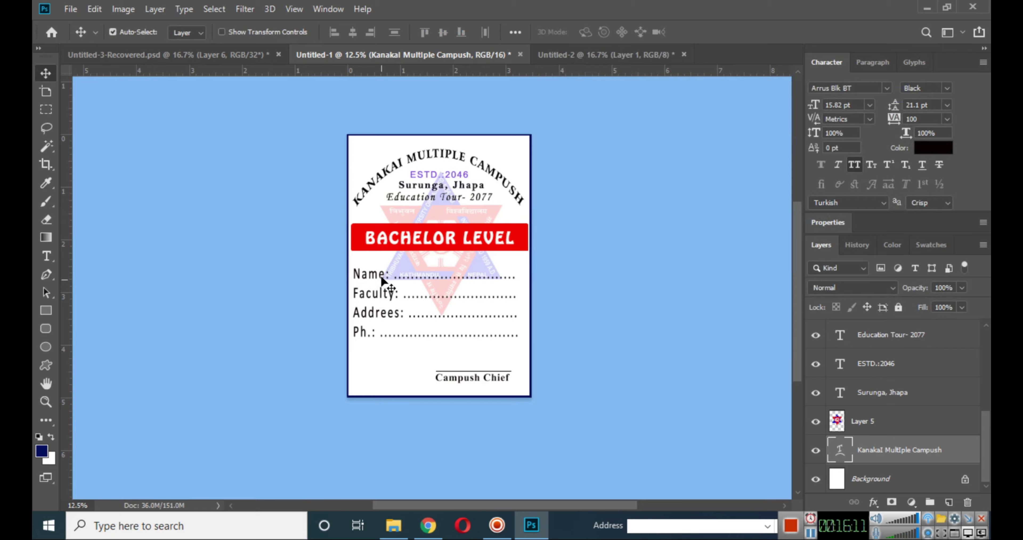